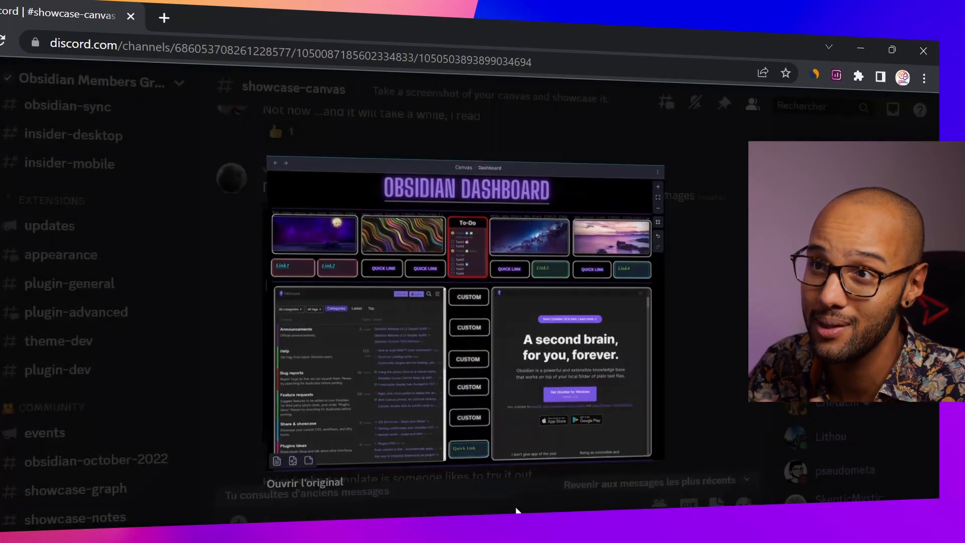
Browse the showcase-canvas channel and enlarge the shared historical research and novel chapter sequence canvases.
left_click(516, 510)
scroll(669, 361, "down", 3)
scroll(669, 358, "down", 3)
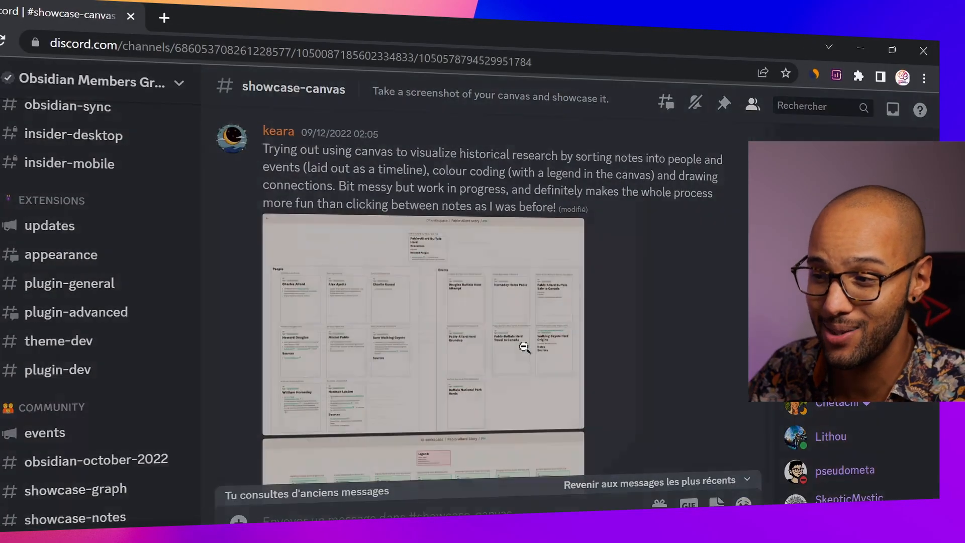
left_click(522, 347)
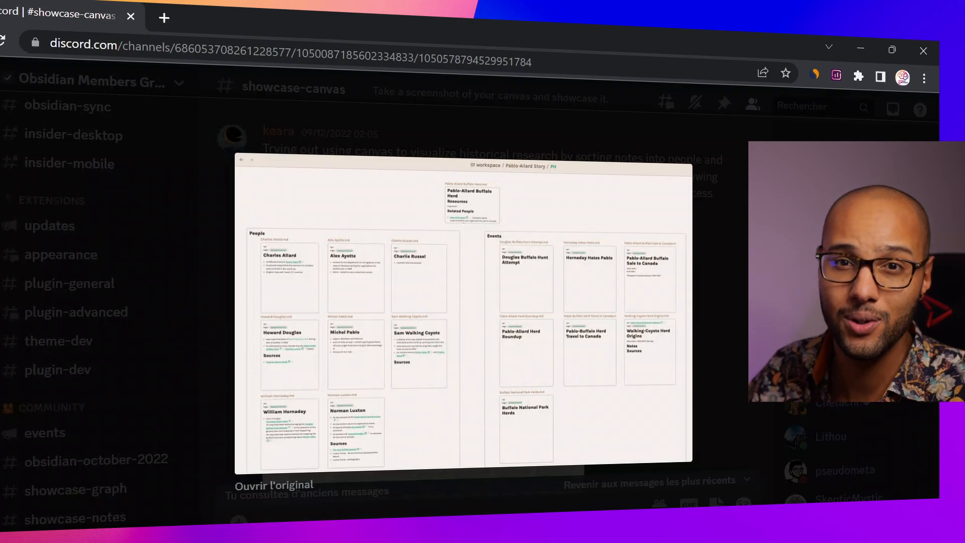
key("Right")
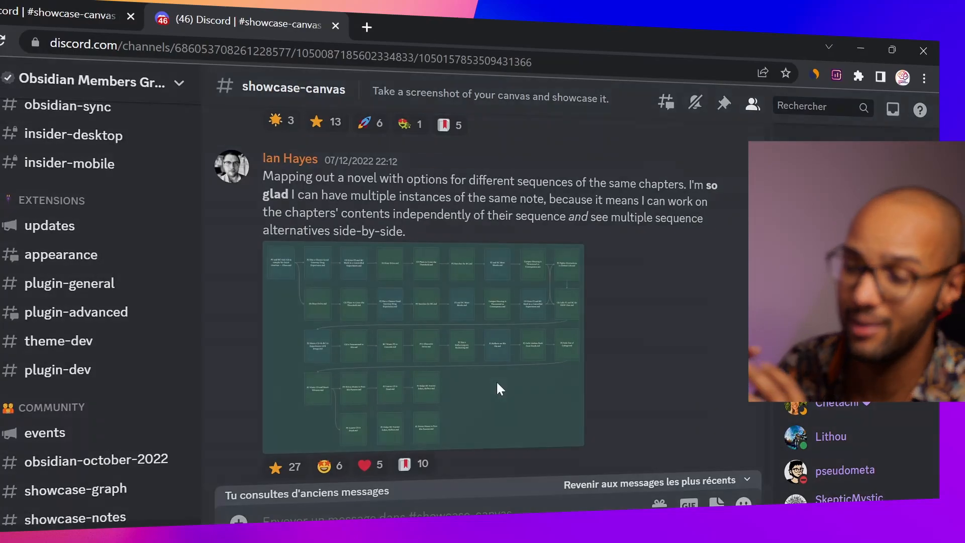
left_click(497, 390)
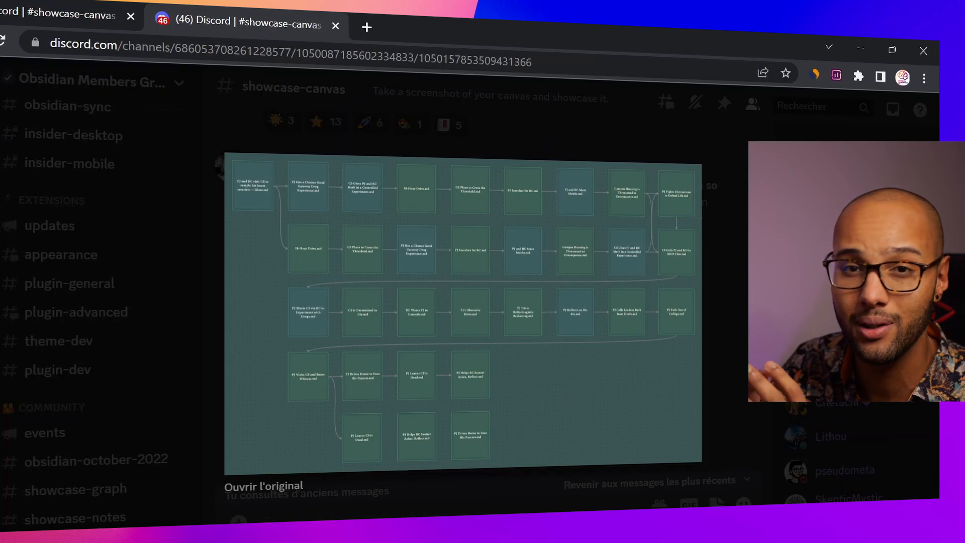
key("Escape")
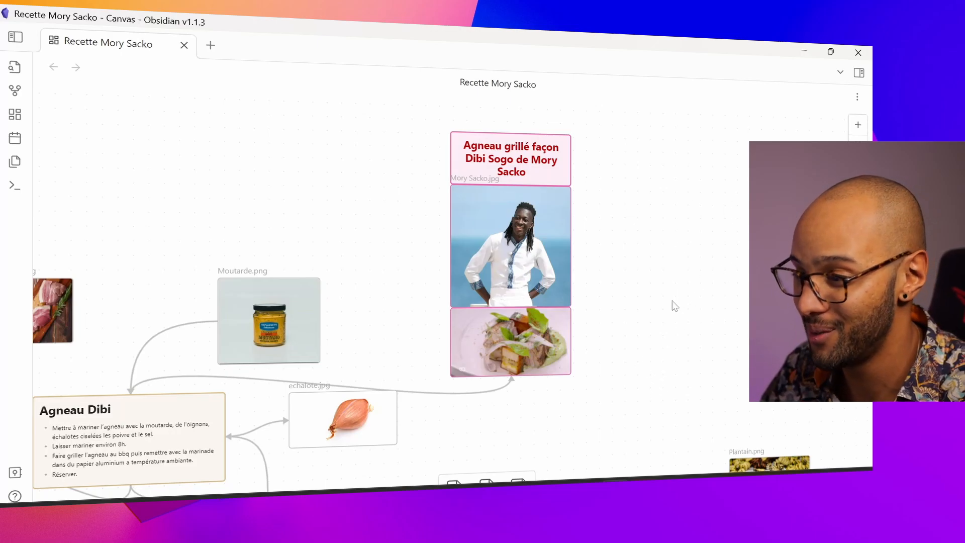
Check the installed application version in Obsidian's settings.
scroll(674, 351, "down", 1)
scroll(655, 267, "up", 1)
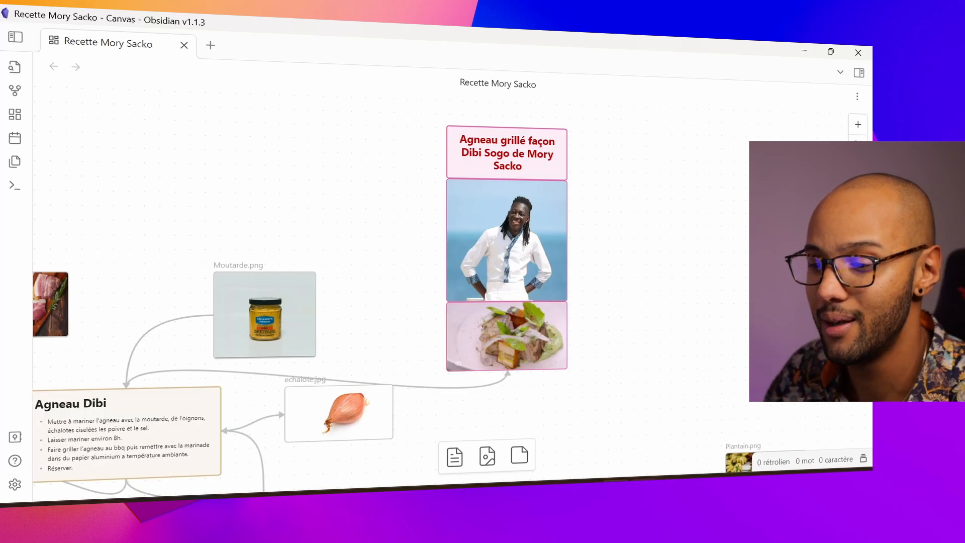
left_click(15, 484)
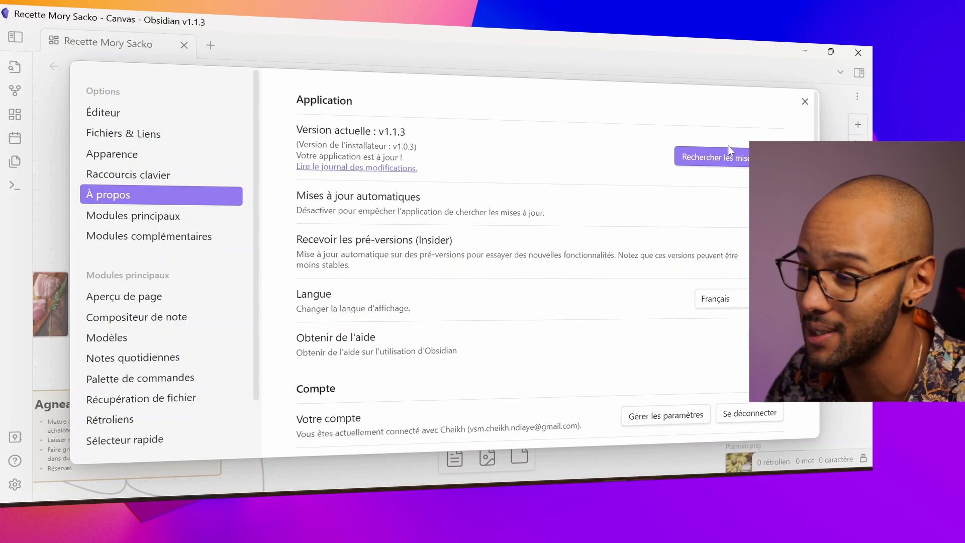
key("Escape")
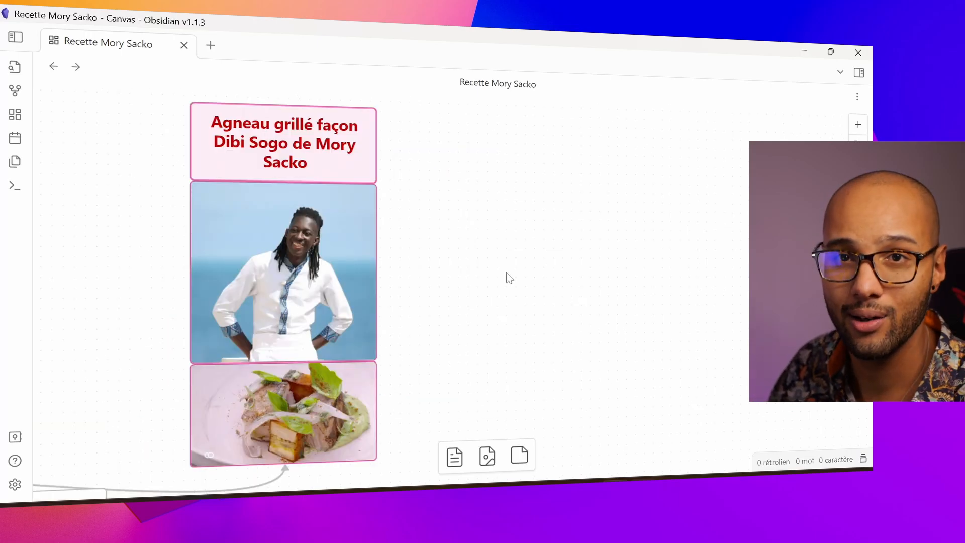
Create a text card beside the chef photo, enlarge it and enter "Texte ici".
double_click(495, 225)
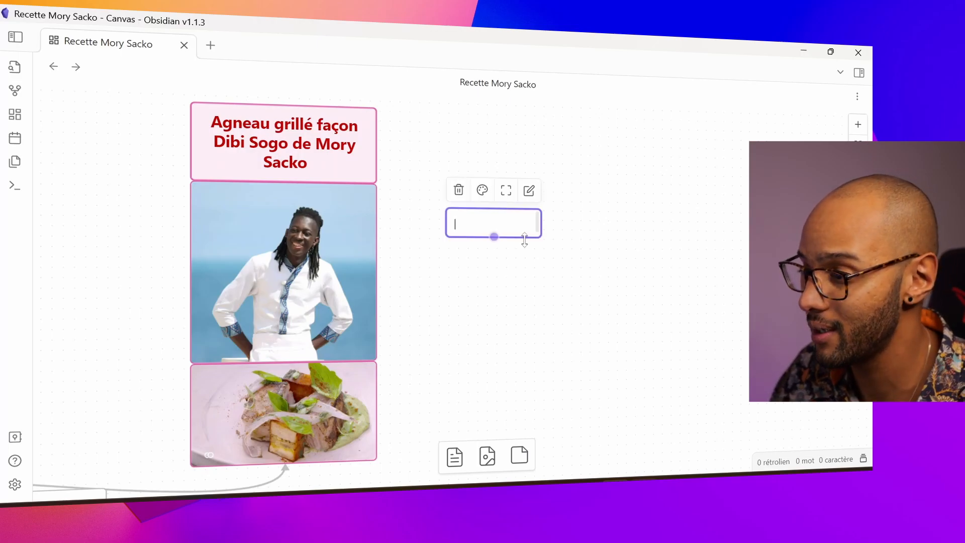
left_click_drag(542, 239, 598, 271)
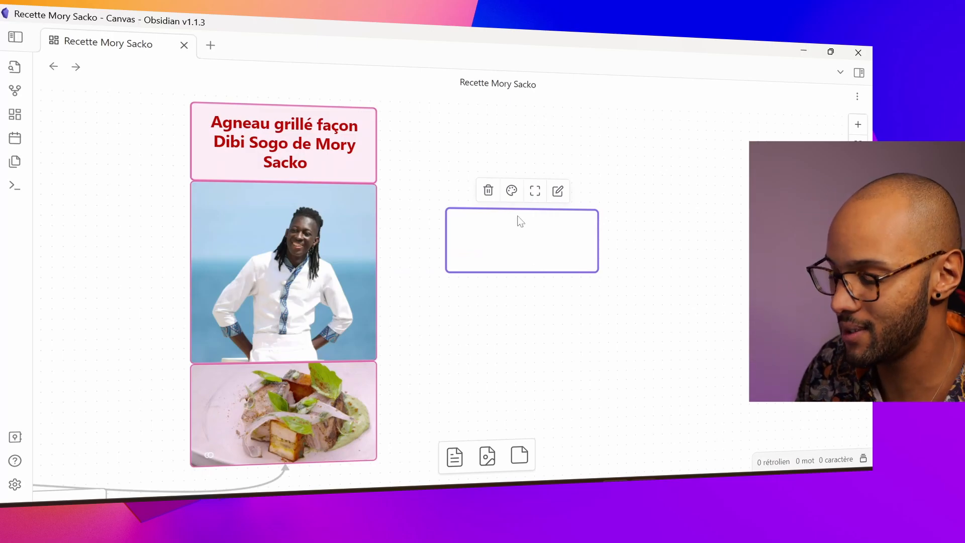
type("Text")
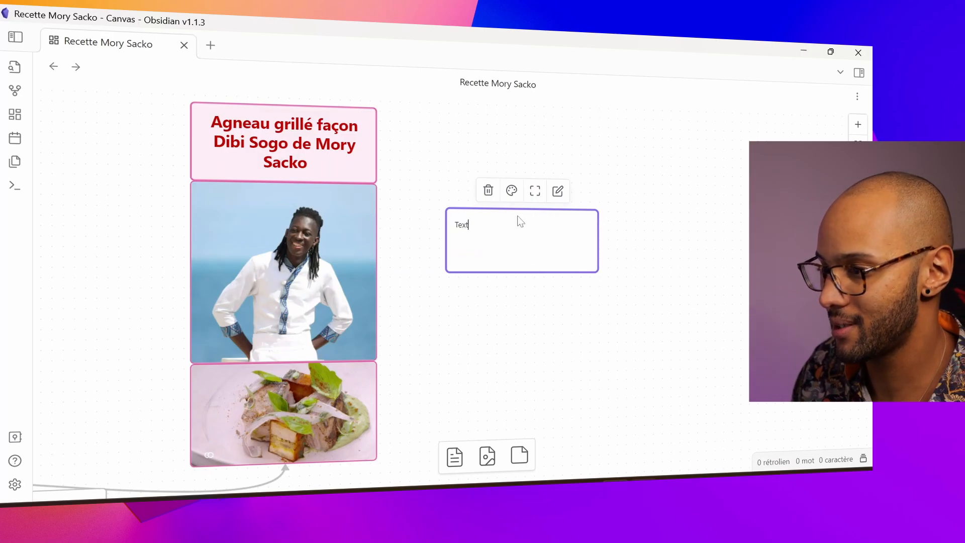
type("e ici")
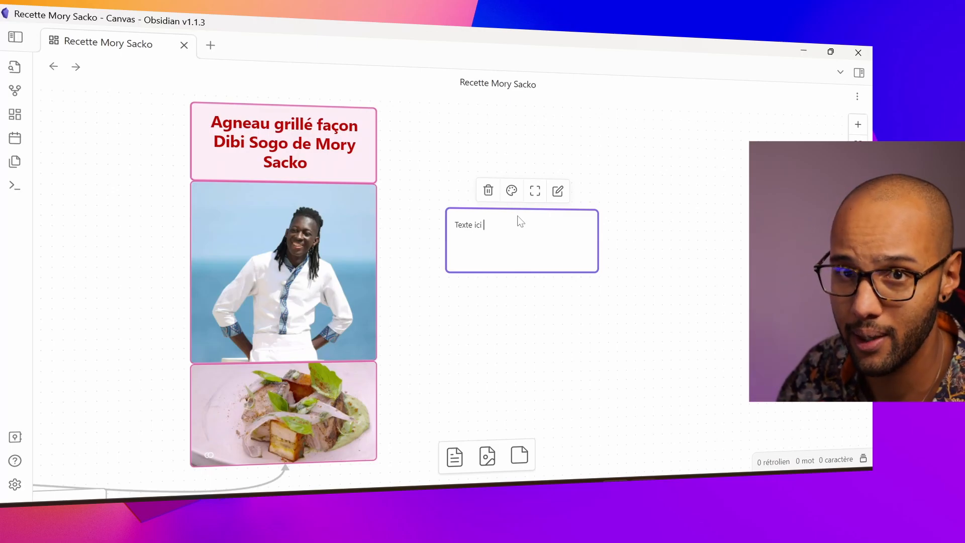
Color the "Texte ici" card with a custom red of RGB 243, 18, 18.
left_click(511, 190)
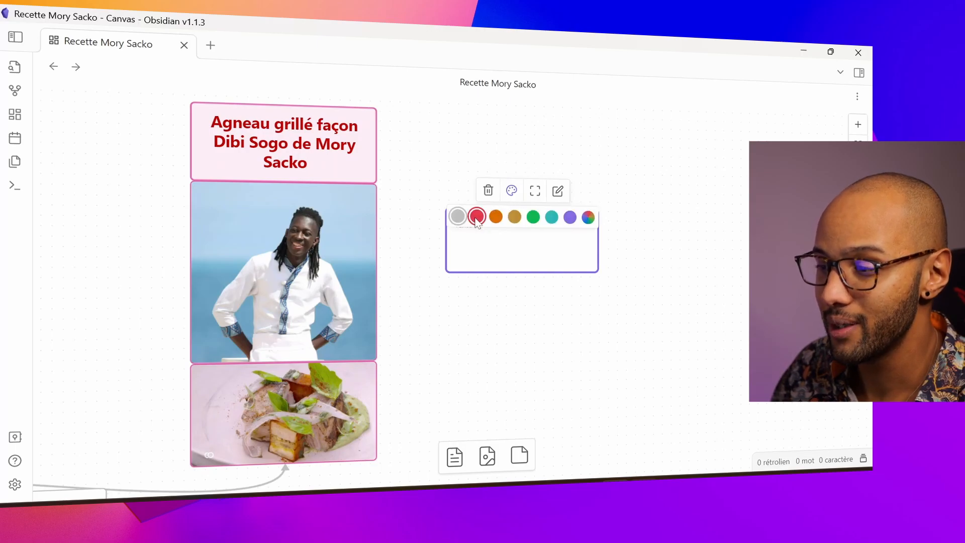
left_click(476, 217)
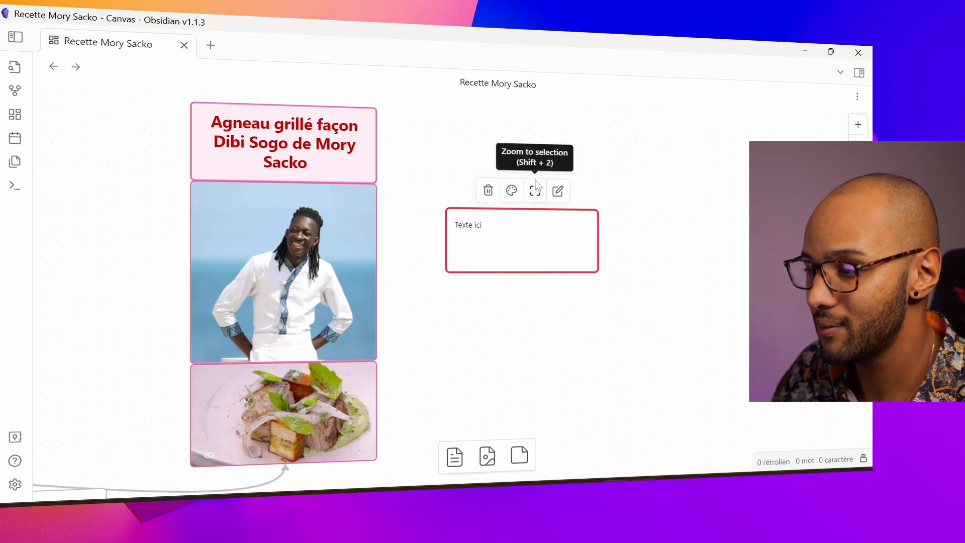
left_click(512, 190)
left_click(588, 217)
left_click(696, 265)
left_click(718, 232)
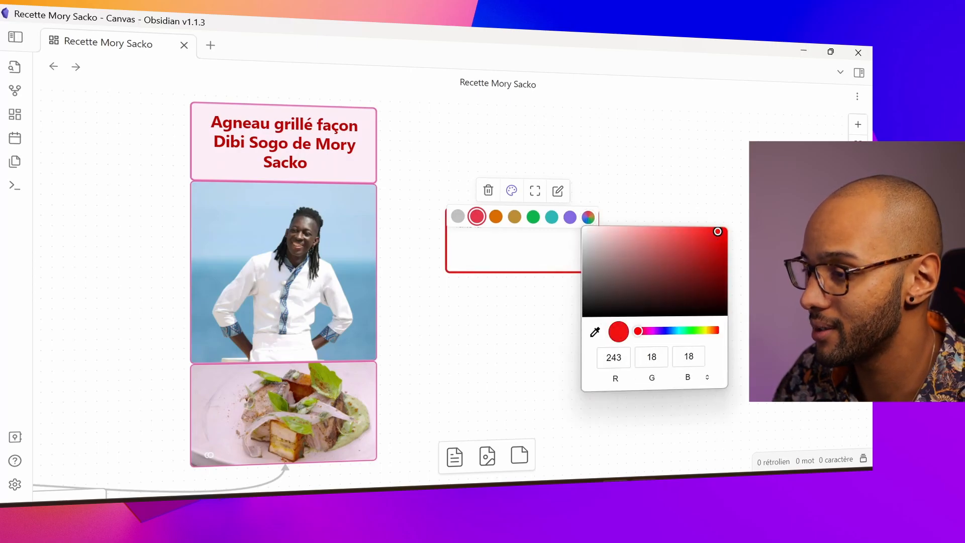
left_click(541, 246)
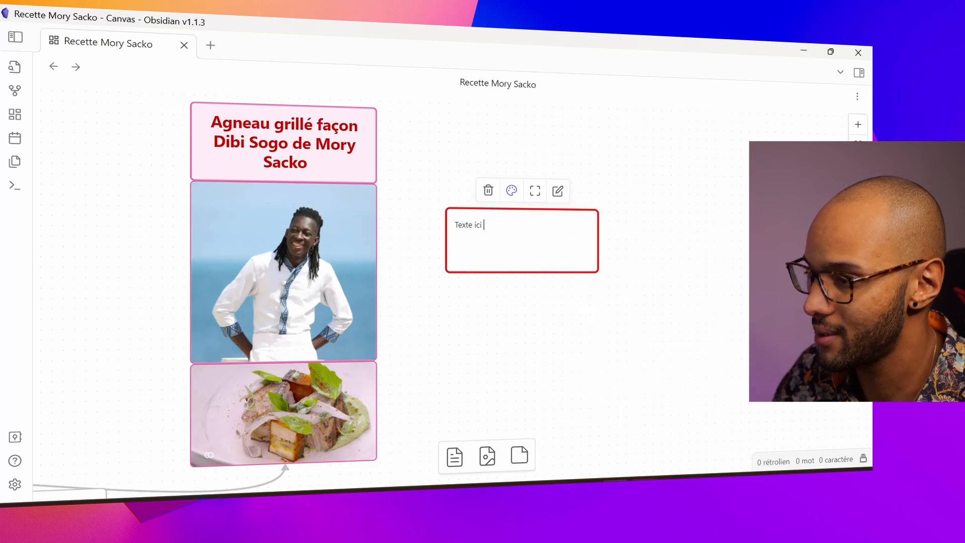
Zoom to the red text card, then to a selection combining it with the chef and dish photos.
left_click(534, 193)
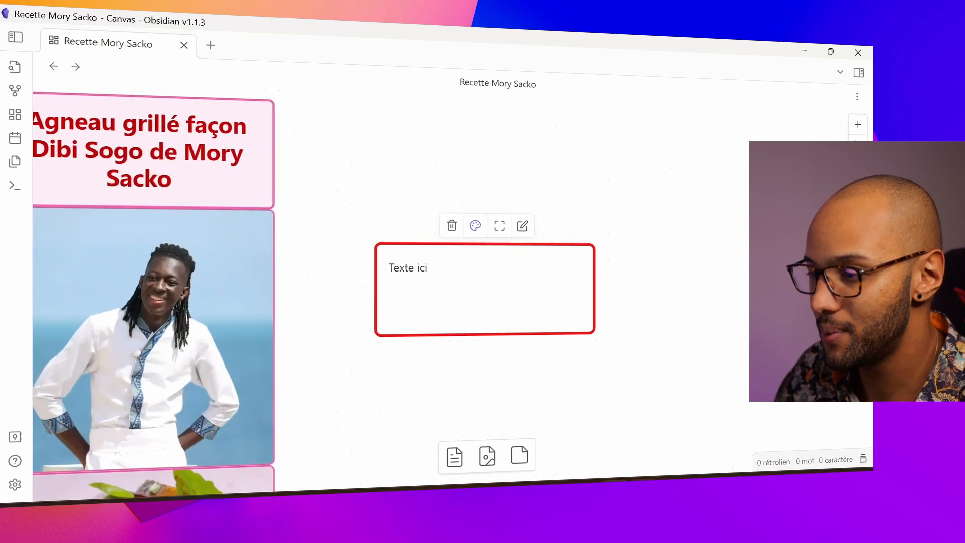
left_click(383, 373)
scroll(379, 366, "down", 3)
left_click_drag(623, 249, 282, 430)
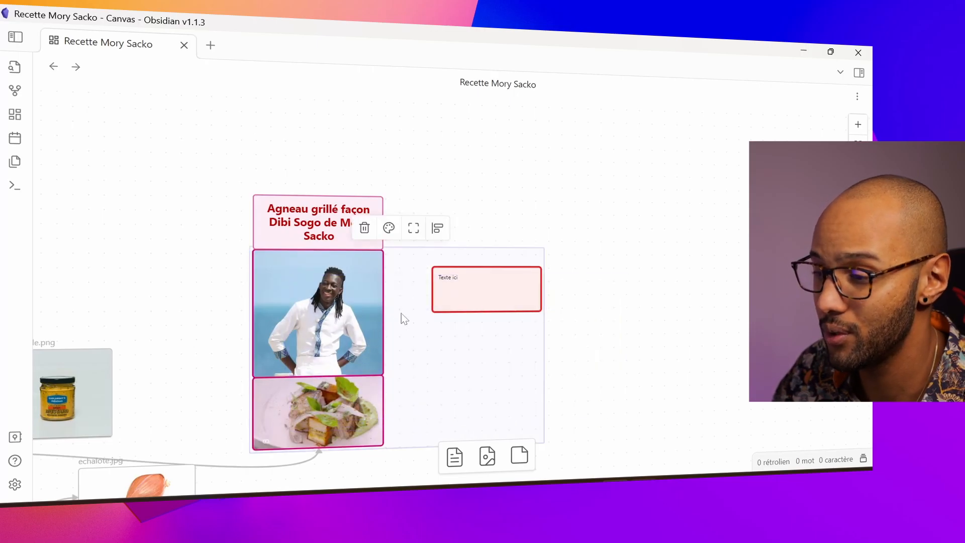
left_click(413, 227)
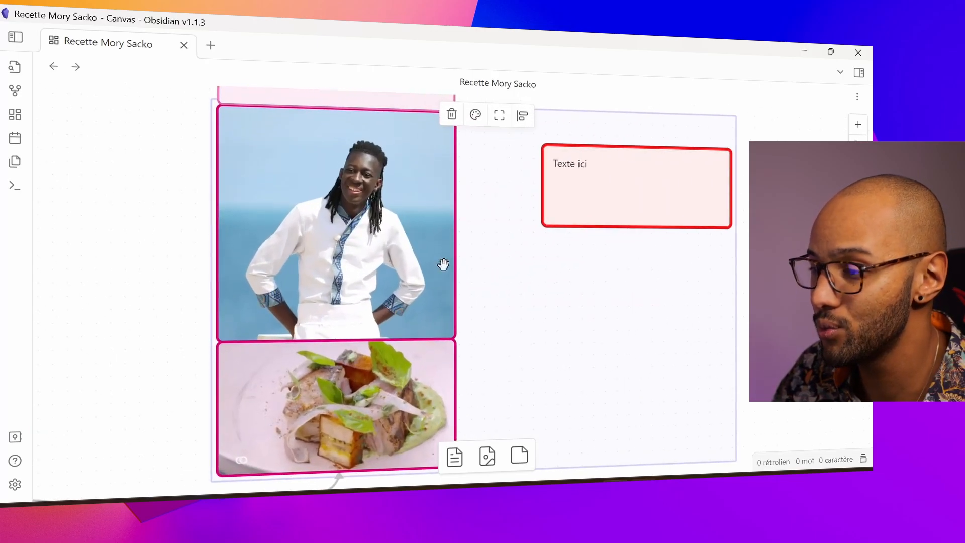
Browse down to the Sauce verte part of the recipe and zoom back to the selected group of cards.
scroll(518, 272, "down", 5)
left_click_drag(693, 390, 702, 309)
left_click_drag(705, 368, 684, 207)
left_click_drag(657, 436, 672, 240)
left_click_drag(665, 346, 676, 236)
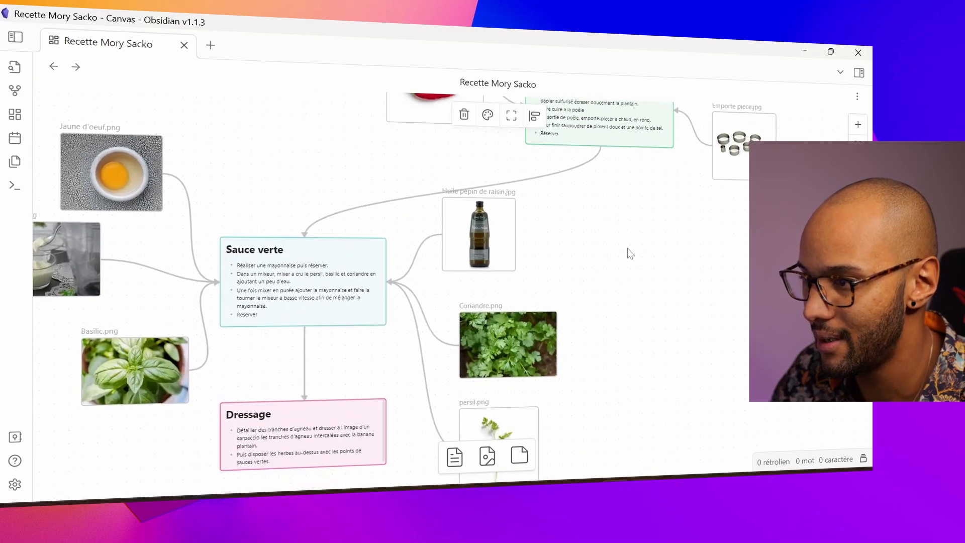
left_click(511, 117)
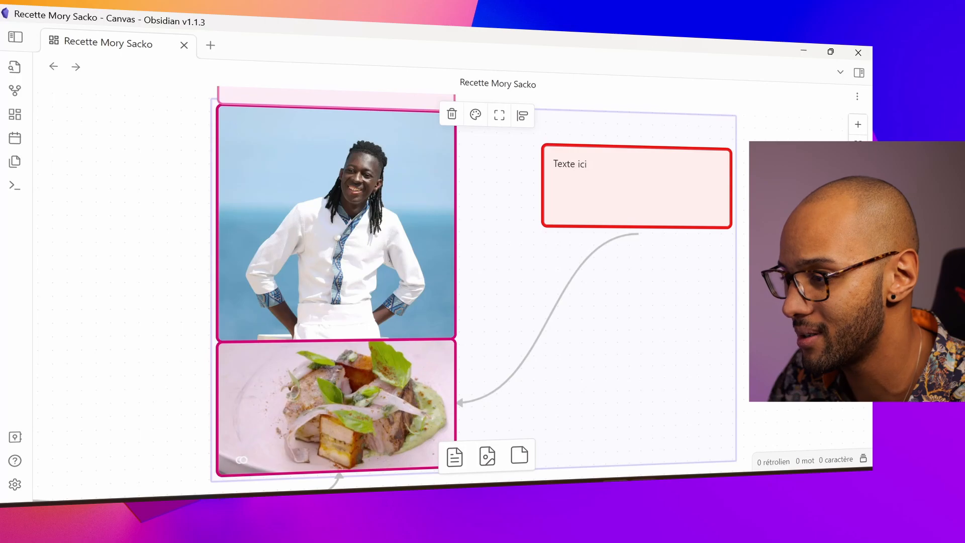
Connect the "Texte ici" card with arrows to the chef photo and to the Plantain picture.
left_click(713, 249)
left_click(669, 205)
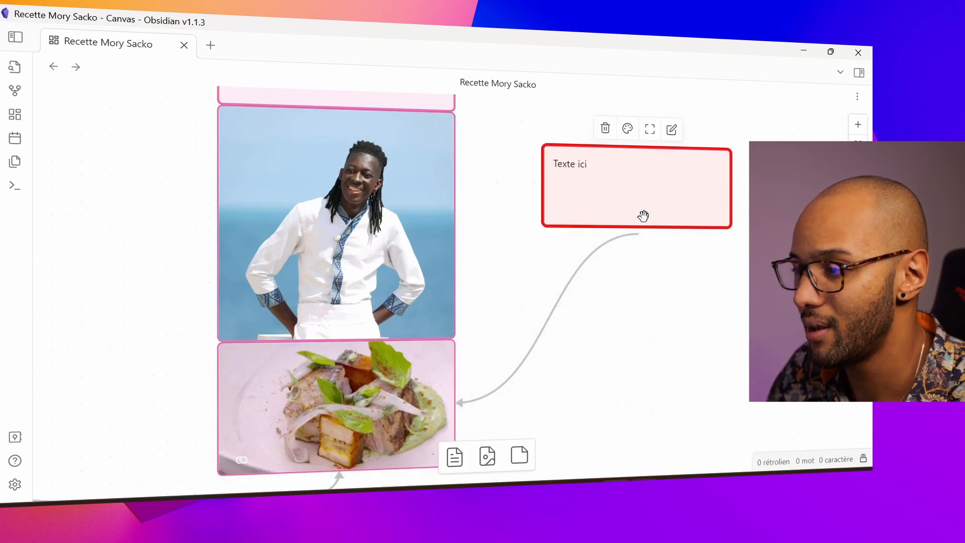
scroll(642, 213, "down", 2)
left_click_drag(511, 212, 464, 244)
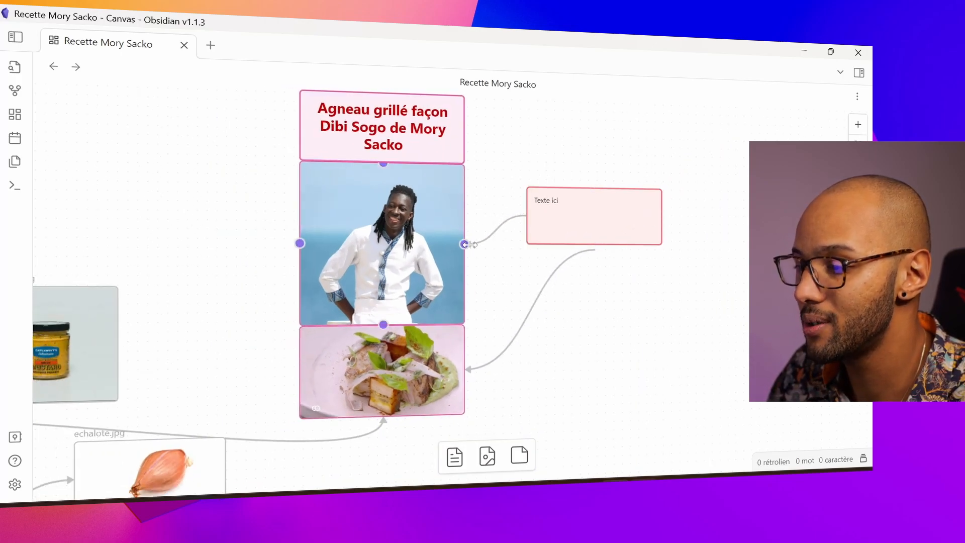
scroll(503, 276, "down", 3)
left_click_drag(646, 361, 624, 269)
left_click_drag(545, 162, 643, 362)
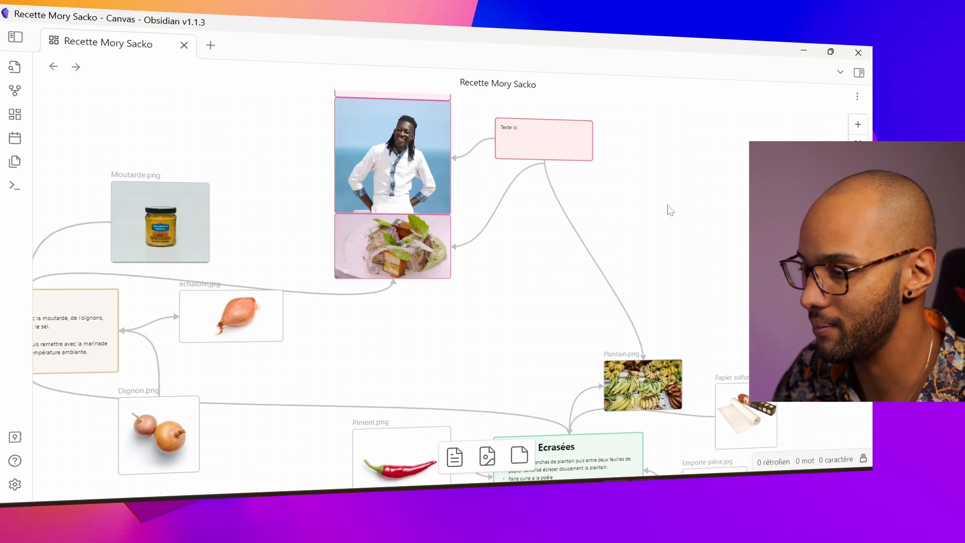
Color the arrow between the "Texte ici" card and the dish photo yellow.
left_click(543, 143)
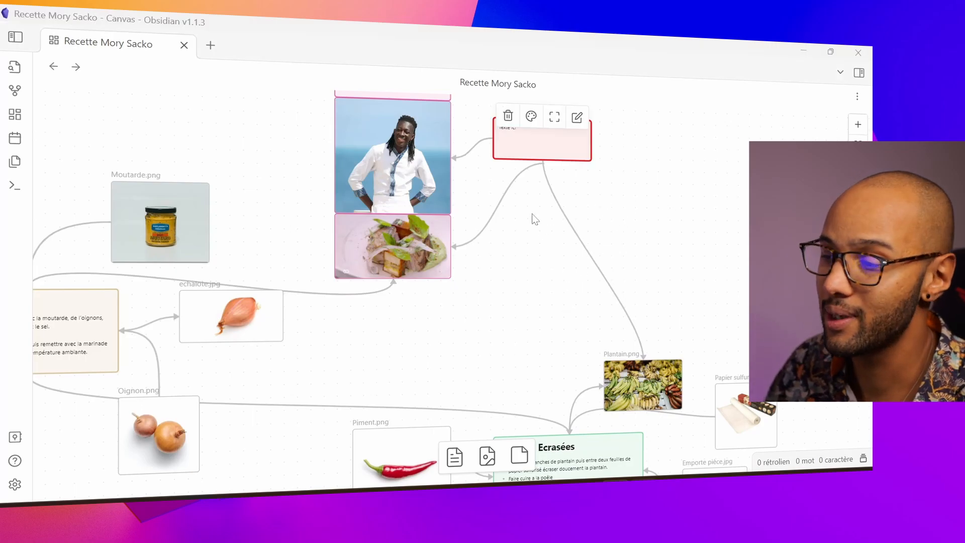
scroll(502, 196, "up", 5)
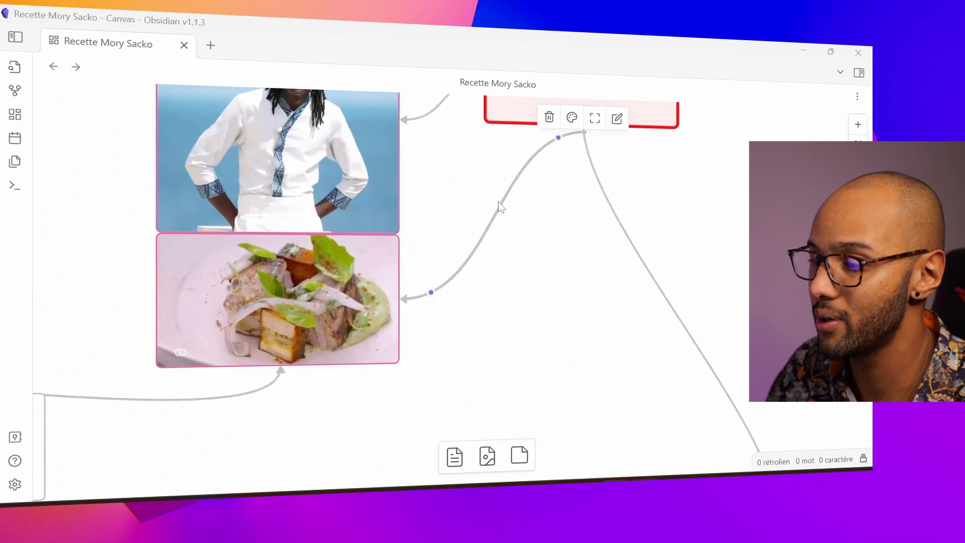
left_click(505, 211)
left_click(484, 189)
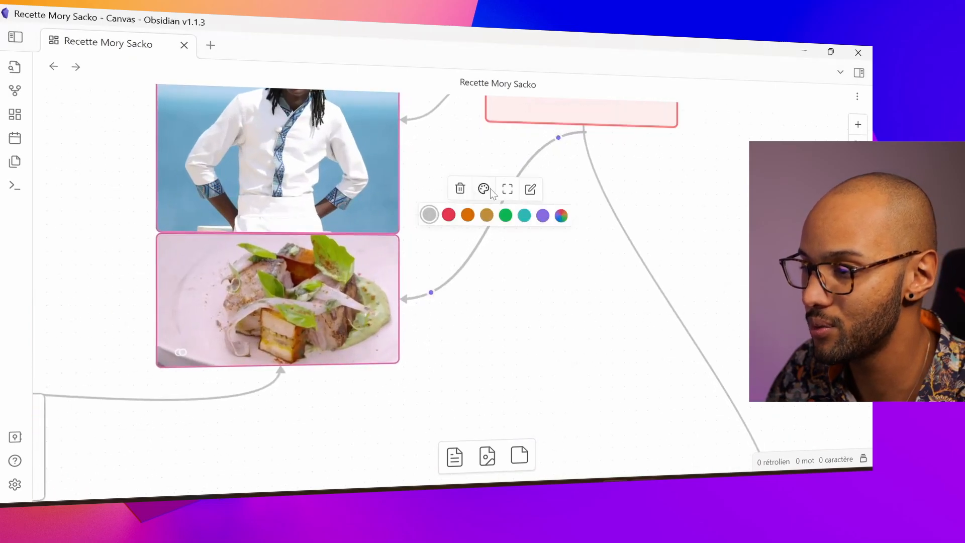
left_click(486, 214)
Label the yellow arrow "Lien".
double_click(498, 217)
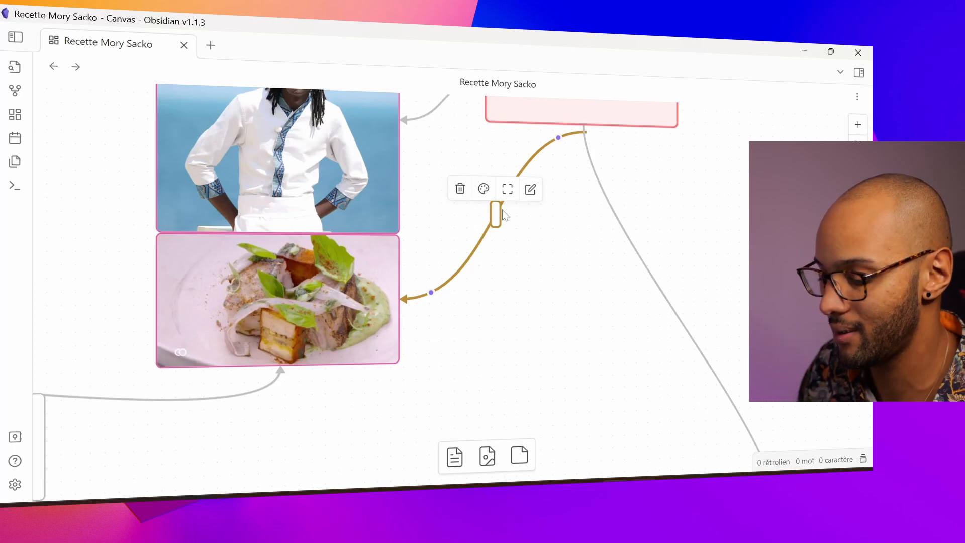
type("Lien")
key("Return")
key("BackSpace")
key("BackSpace")
type("n")
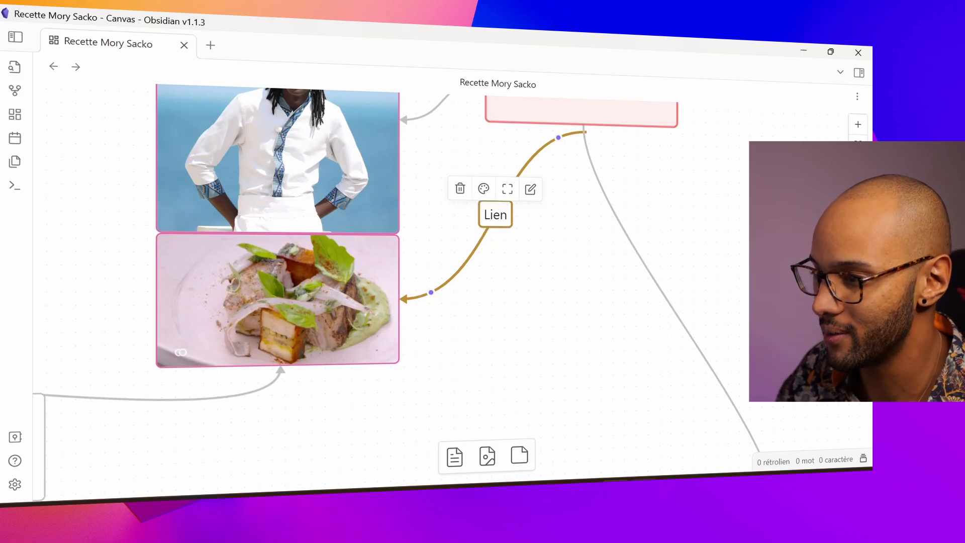
left_click(529, 224)
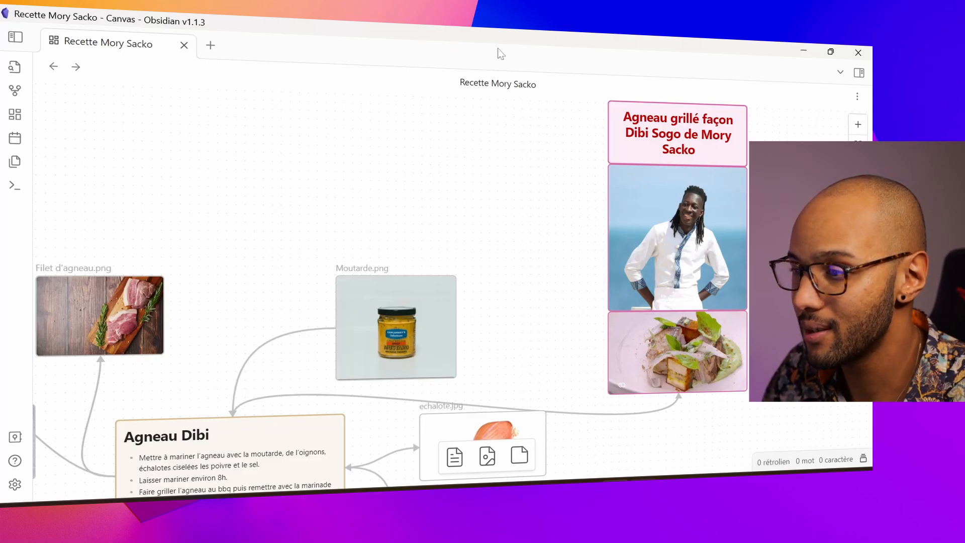
Embed the YouTube video "Le burger du chef étoilé Mory Sacko" in the canvas using its link from the browser.
left_click_drag(486, 46, 10, 135)
left_click(731, 67)
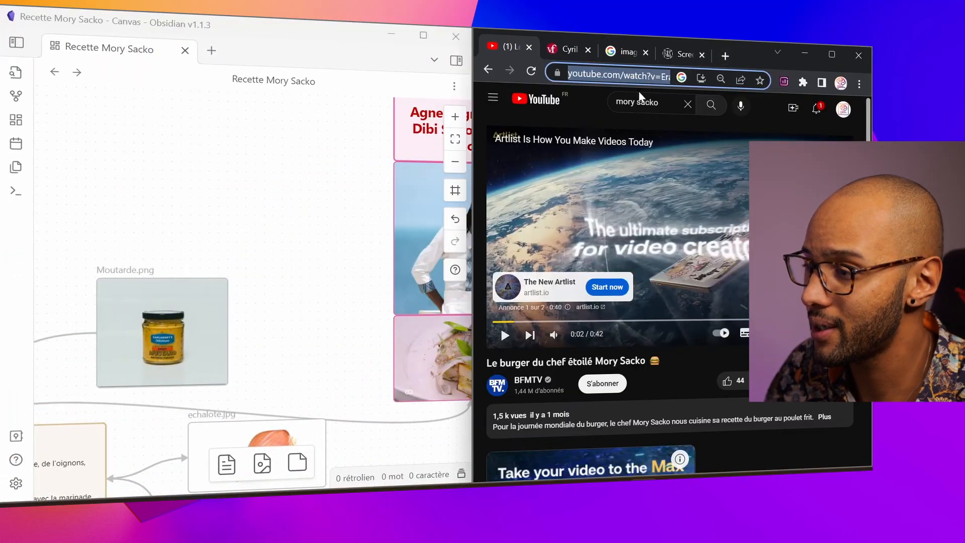
left_click(424, 35)
key("ctrl+v")
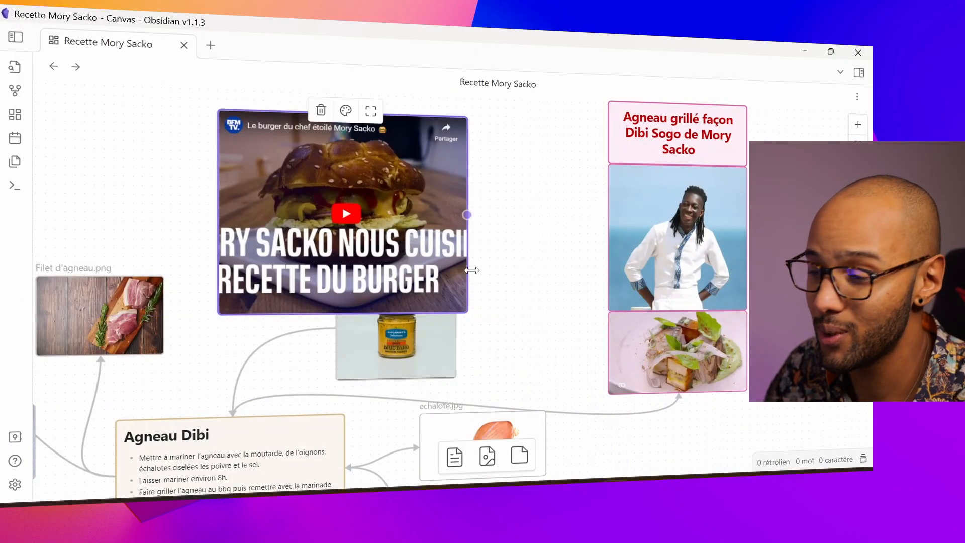
Play and pause the embedded burger video, and move its card up above the Moutarde picture.
left_click(433, 177)
left_click(500, 185)
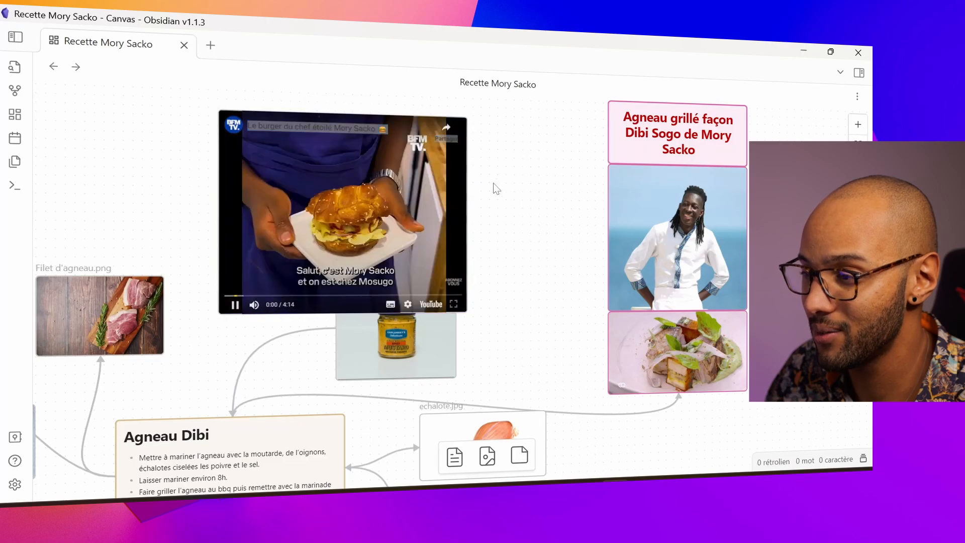
left_click(239, 313)
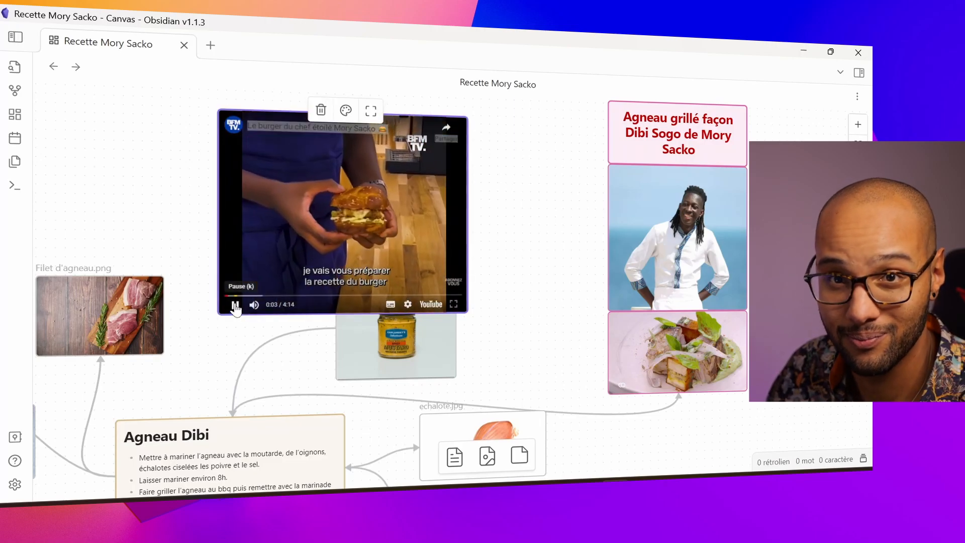
left_click(448, 172)
left_click_drag(447, 172, 463, 128)
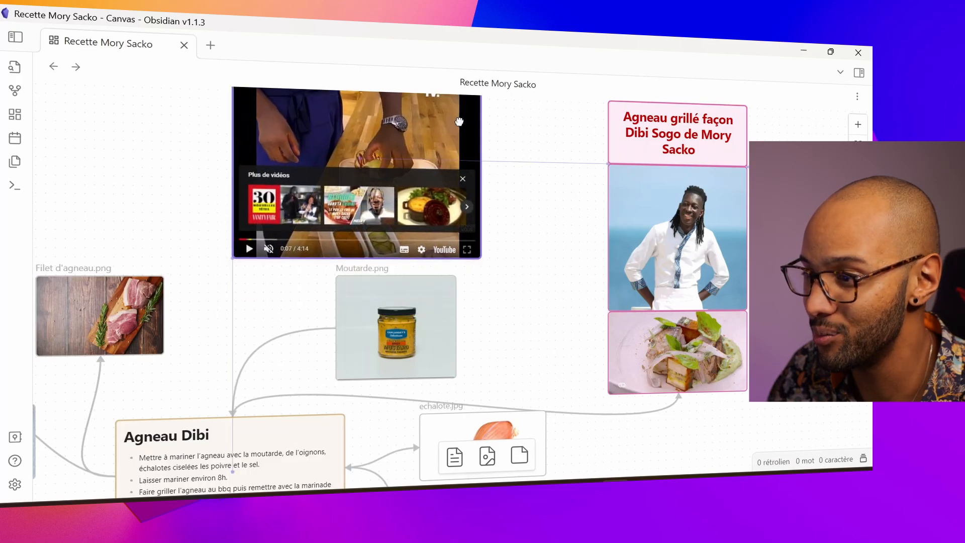
Draw an arrow from the embedded burger video to the chef photo, and delete the video card from the canvas.
left_click_drag(481, 162, 609, 239)
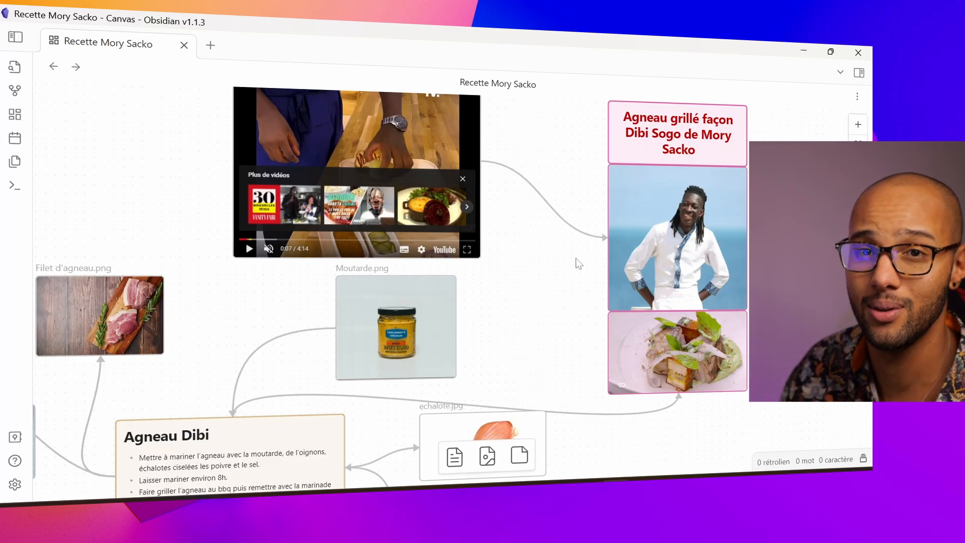
scroll(566, 231, "up", 2)
left_click(440, 175)
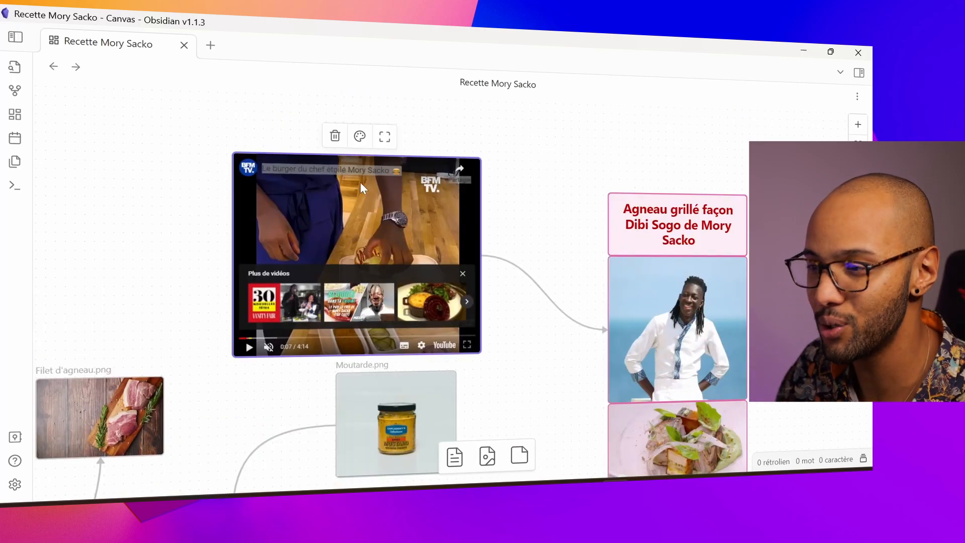
left_click(335, 136)
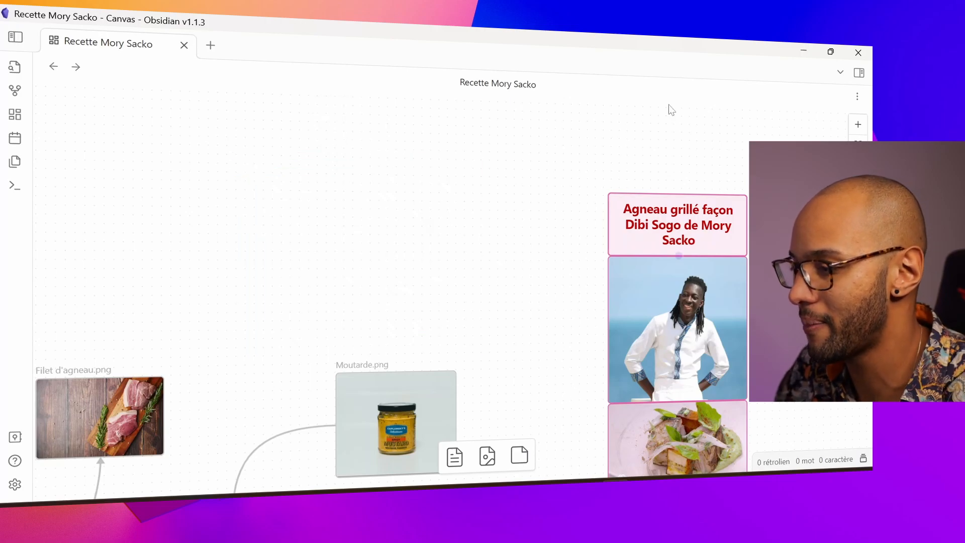
Add the photo of Mory Sacko with Emmanuel Macron from the browser's image results to the canvas, shrunk and placed above the Moutarde picture.
key("alt+Tab")
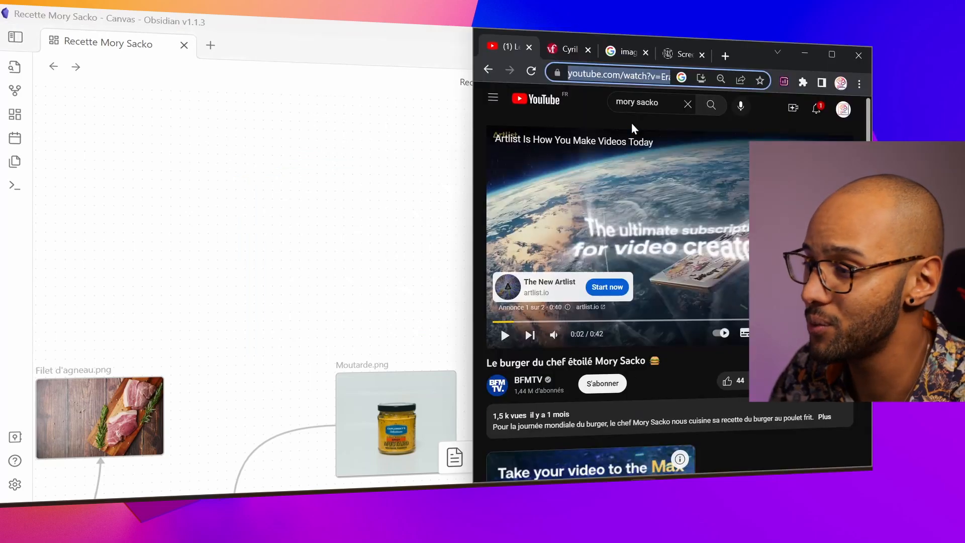
left_click(625, 52)
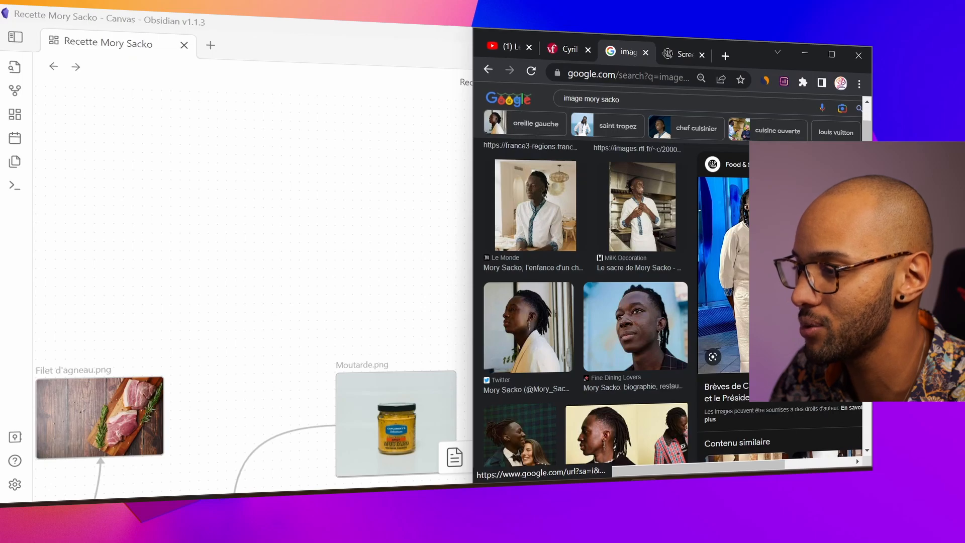
left_click_drag(723, 251, 309, 215)
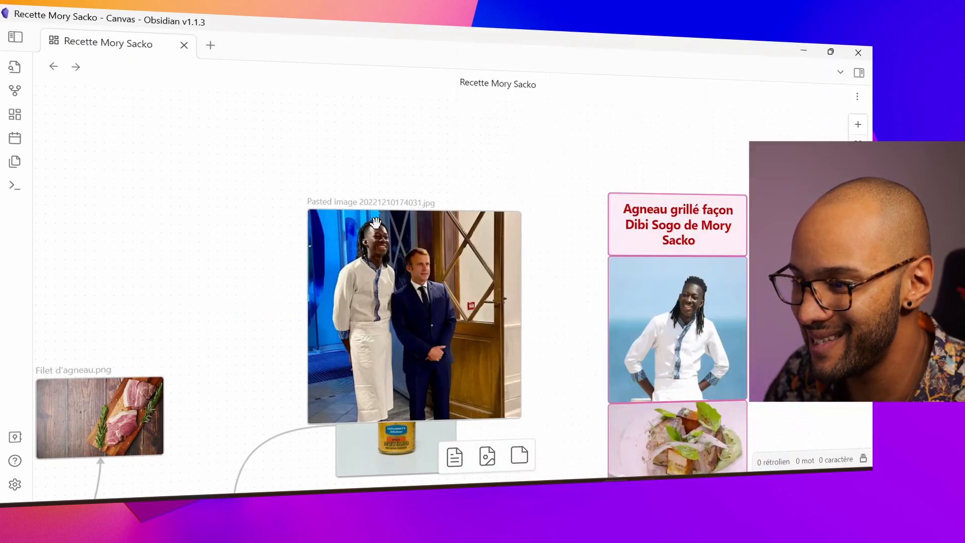
left_click_drag(484, 405, 459, 306)
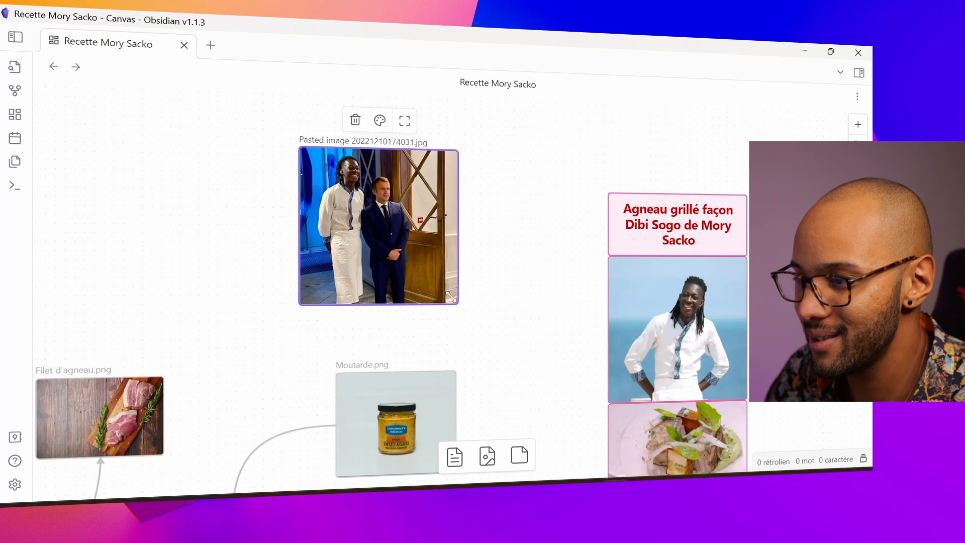
left_click(146, 196)
Check the pasted image in the vault's file list, rename it "Mory Sacko Emmanuel macron" on the canvas, and move its card higher.
left_click(15, 37)
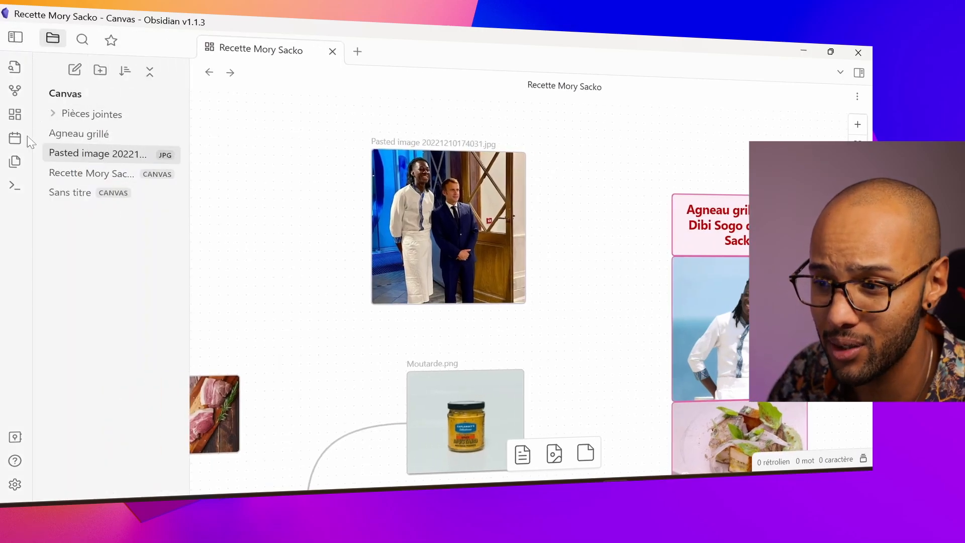
left_click(15, 37)
mouse_move(400, 267)
left_mouse_down()
mouse_move(497, 297)
mouse_move(416, 274)
left_mouse_up()
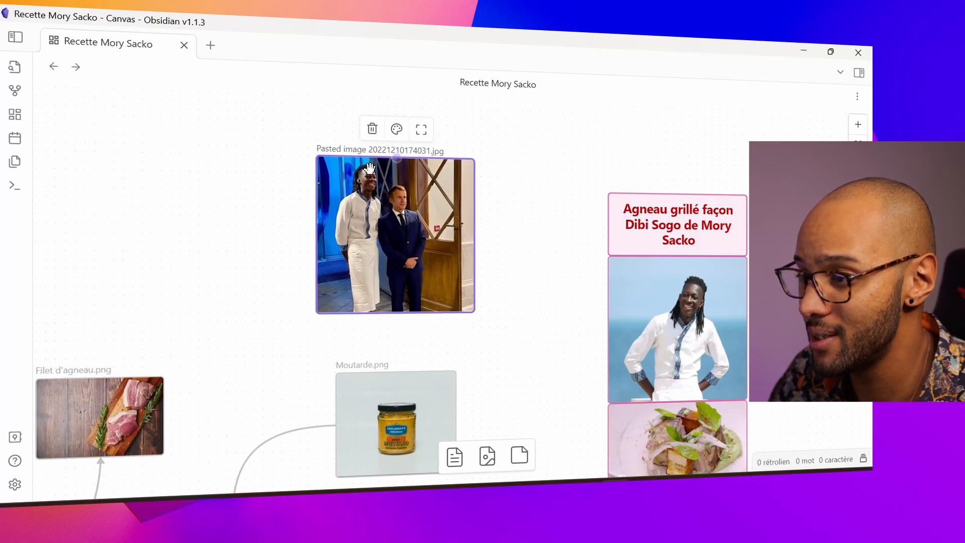
left_click(345, 148)
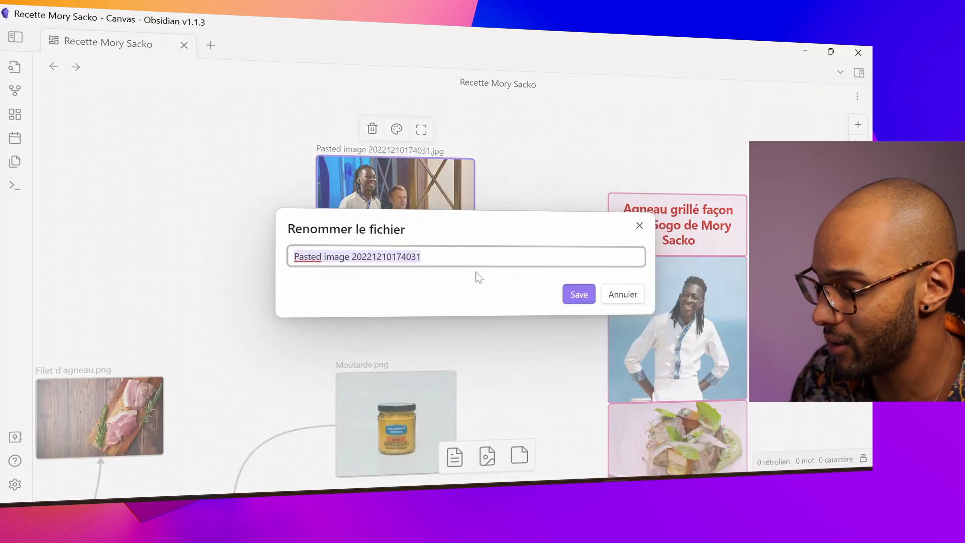
type("Ren")
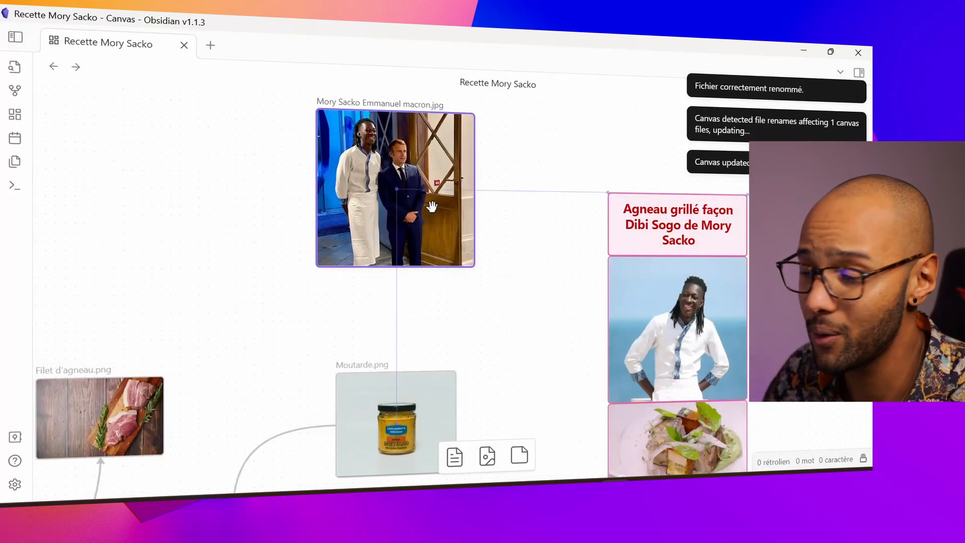
left_click_drag(432, 208, 432, 208)
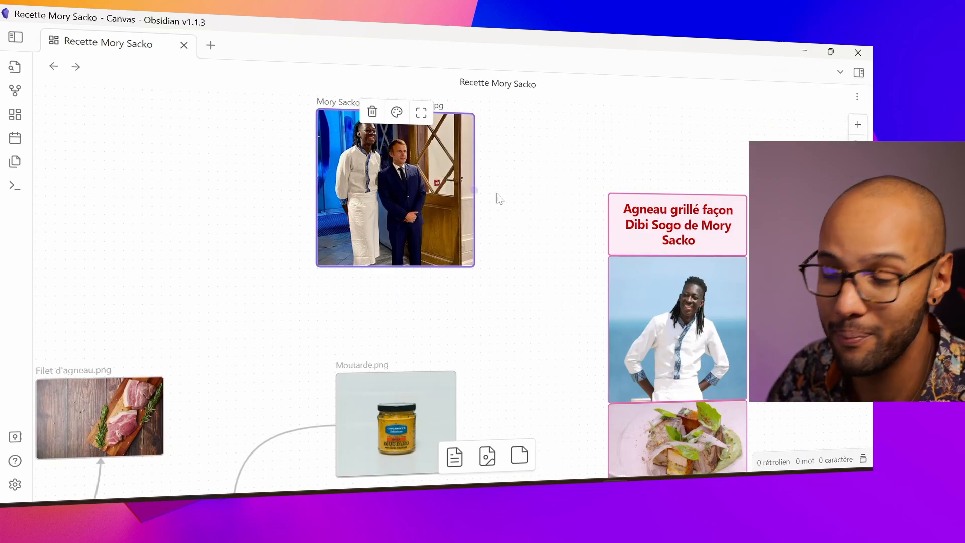
Embed the femina.fr article about Cyril Lignac in the canvas using its link from the browser.
scroll(568, 227, "down", 3)
key("alt+Tab")
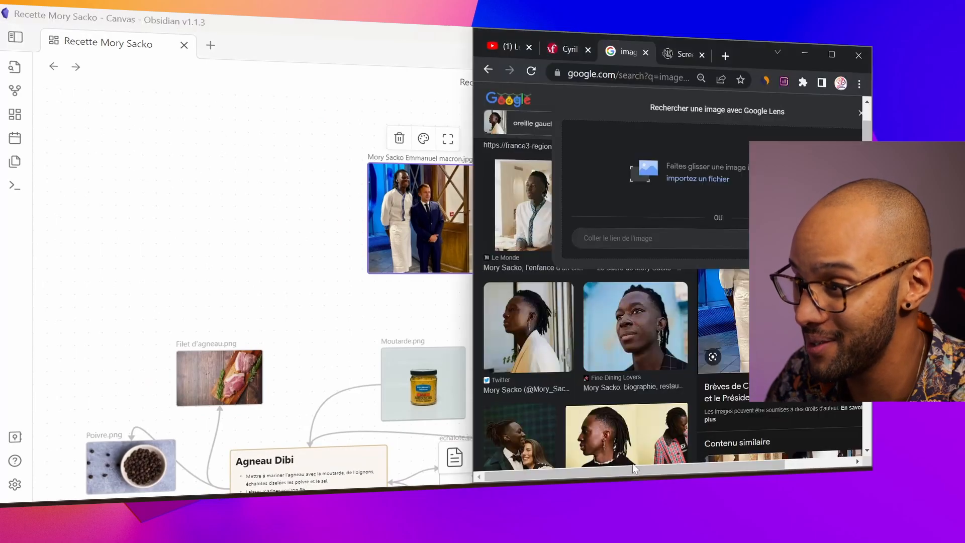
left_click(673, 52)
left_click(624, 52)
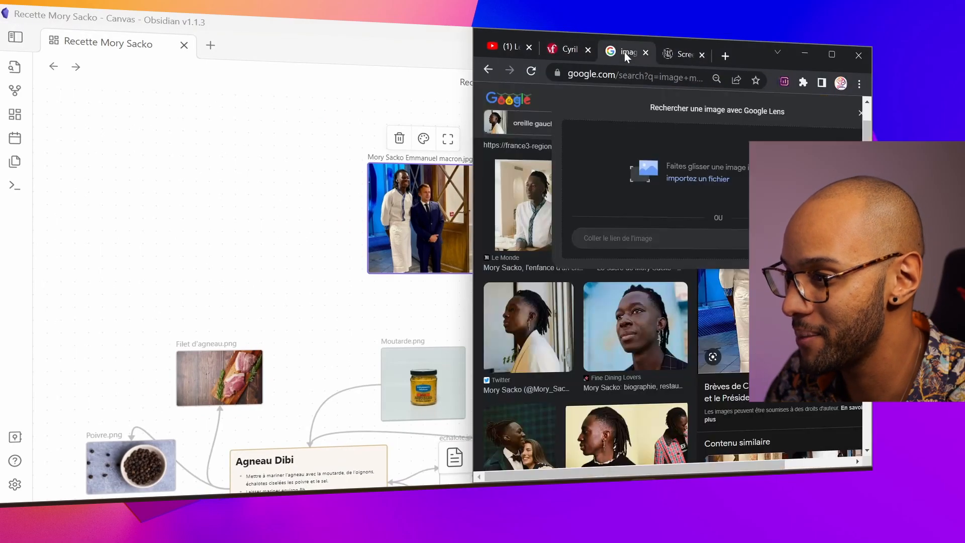
left_click(563, 49)
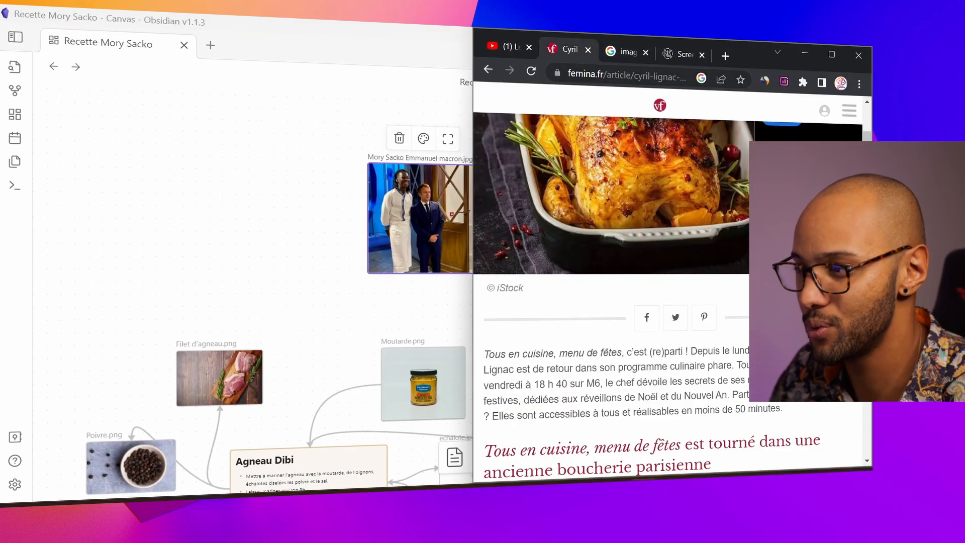
left_click(605, 74)
left_click(366, 139)
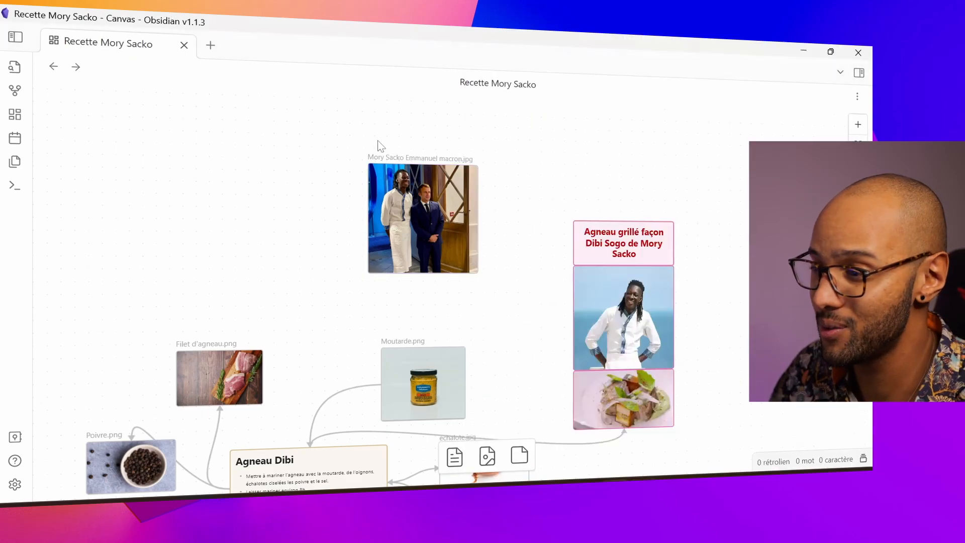
key("ctrl+v")
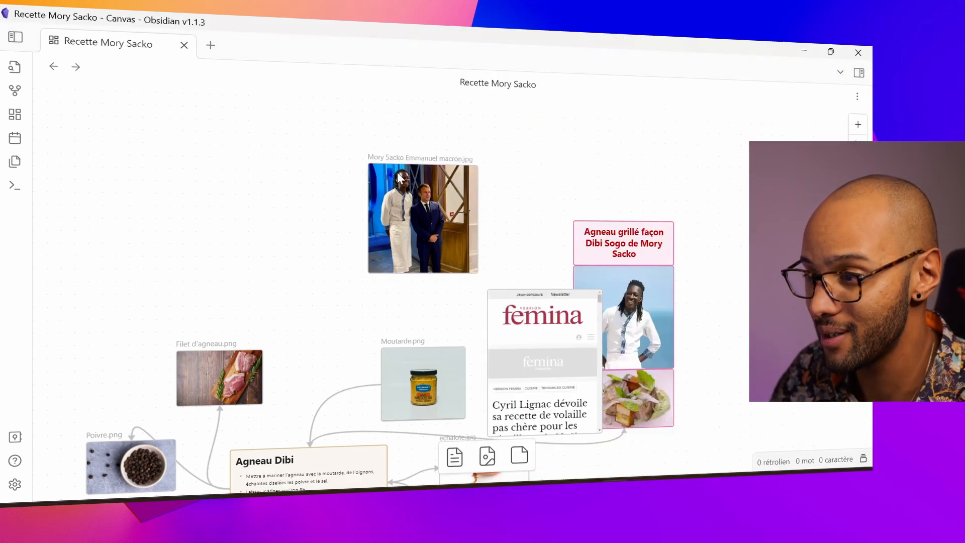
Enlarge the femina article card up beside the recipe title, and link it with arrows to the title card and chef photo.
left_click_drag(571, 351, 592, 180)
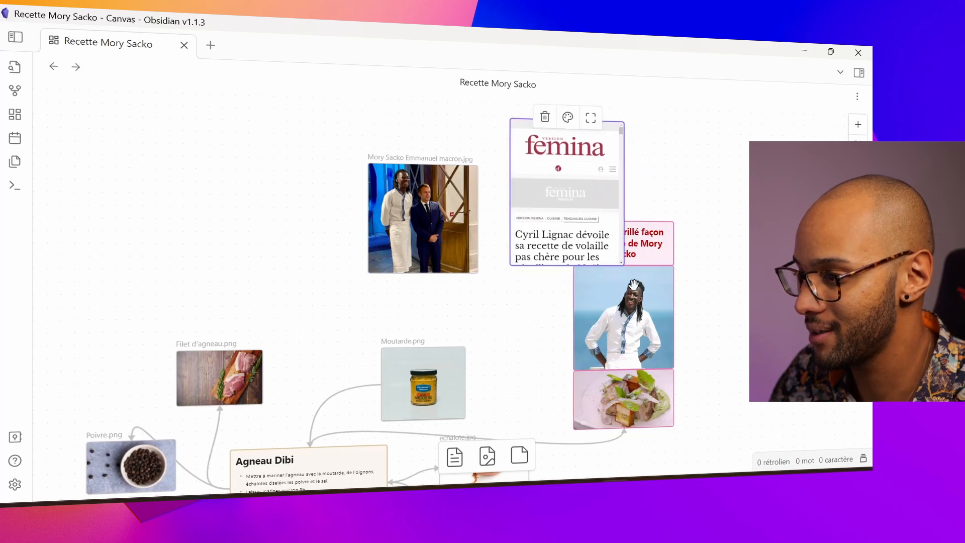
left_click_drag(624, 262, 564, 297)
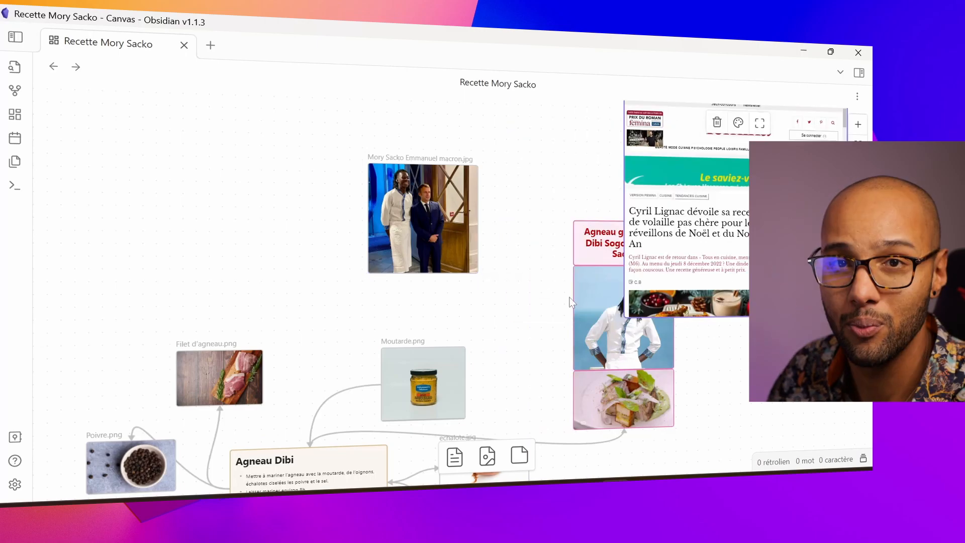
scroll(644, 322, "down", 5)
scroll(649, 245, "up", 2)
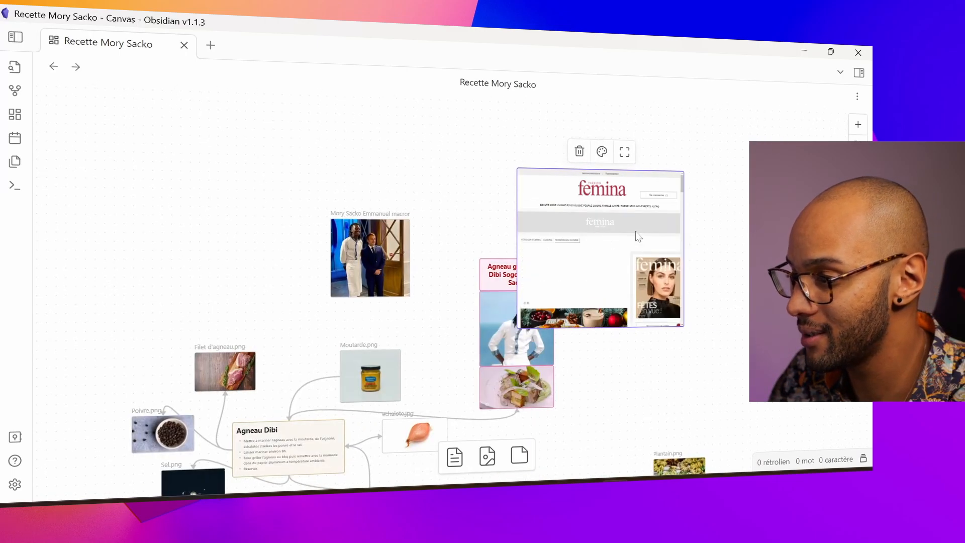
left_click_drag(676, 225, 731, 189)
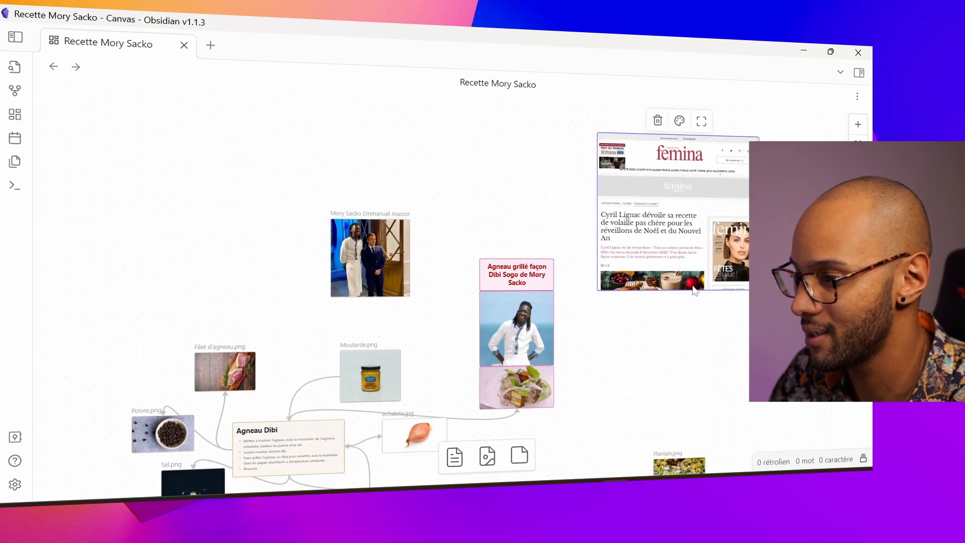
left_click_drag(679, 291, 557, 328)
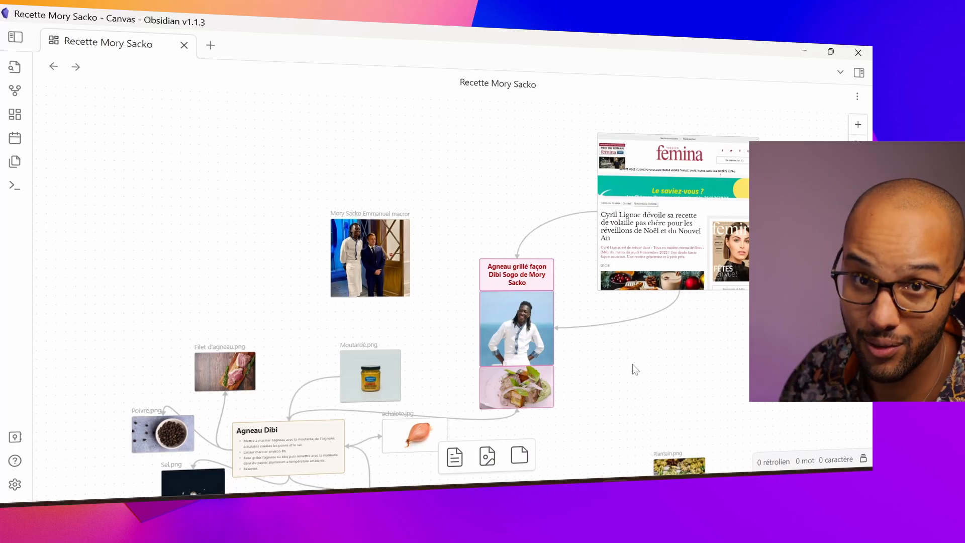
Embed the foodandsens.com photo page using its browser address, and enlarge its card near the "Mory Sacko Emmanuel macron" picture.
key("alt+Tab")
left_click(649, 83)
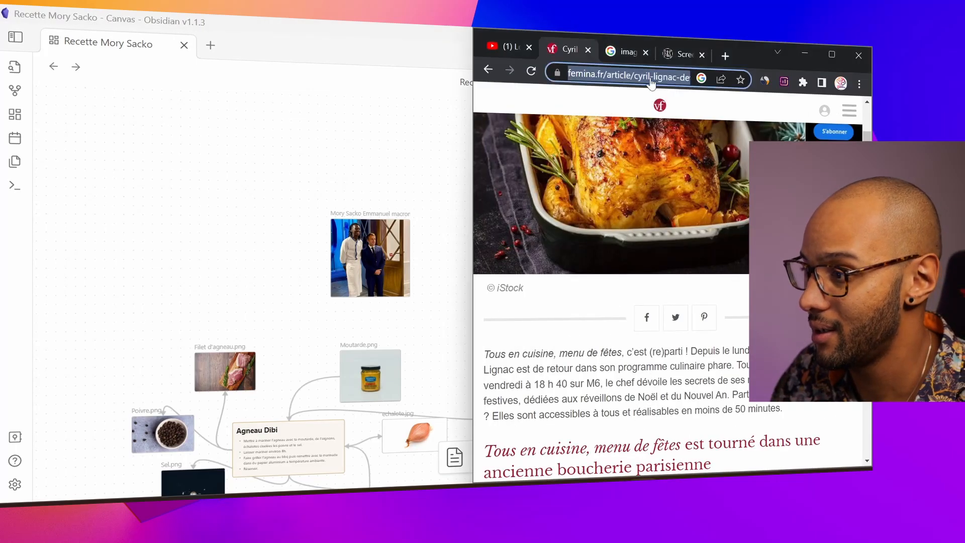
left_click(674, 50)
left_click(691, 79)
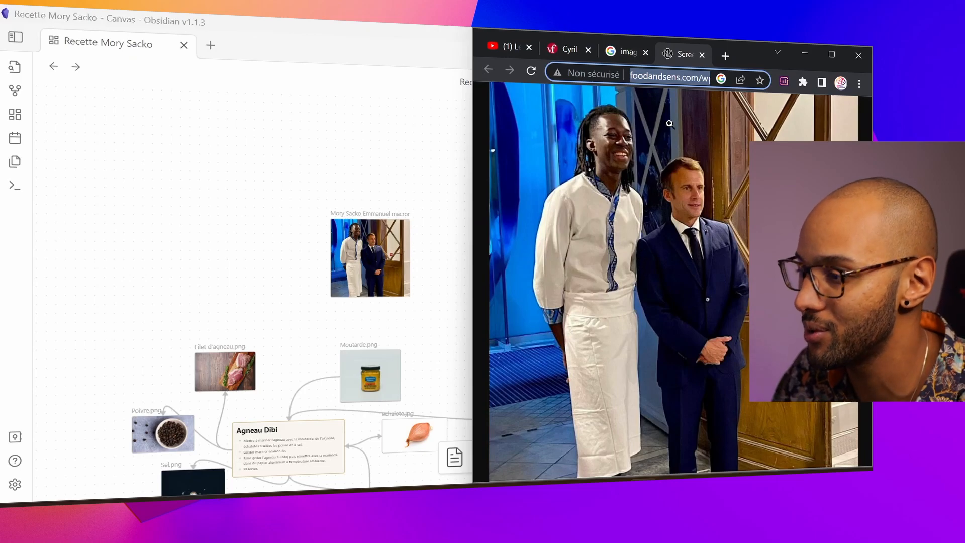
left_click(321, 133)
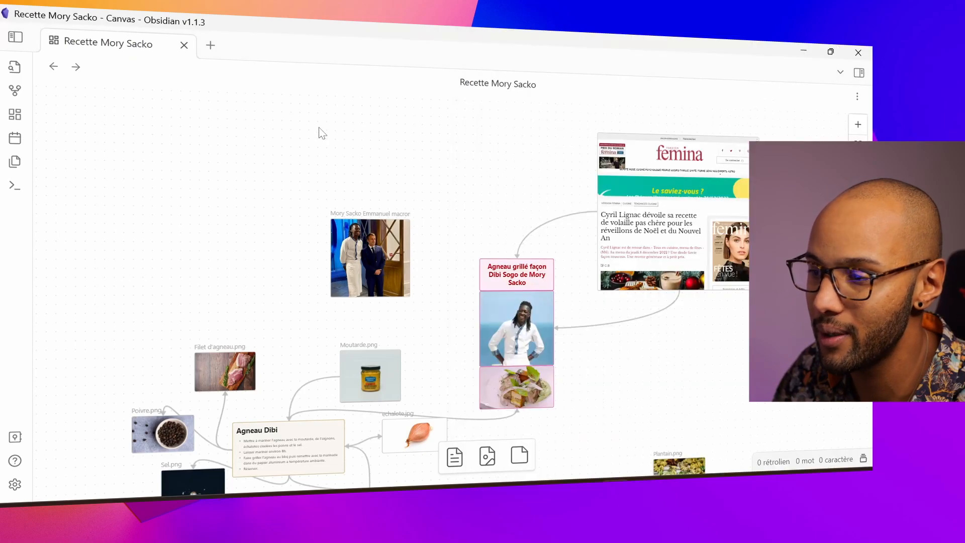
key("ctrl+v")
left_click_drag(544, 327, 286, 194)
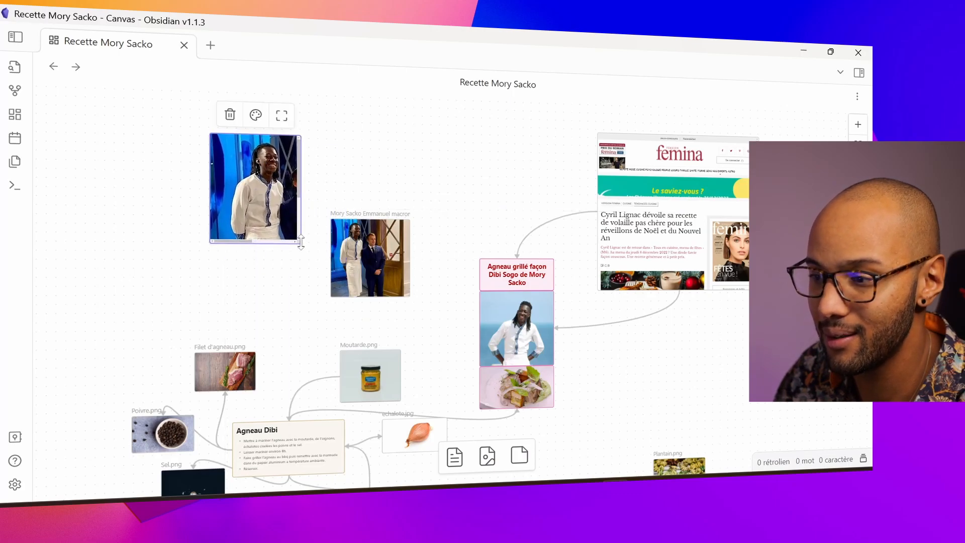
left_click_drag(303, 243, 401, 308)
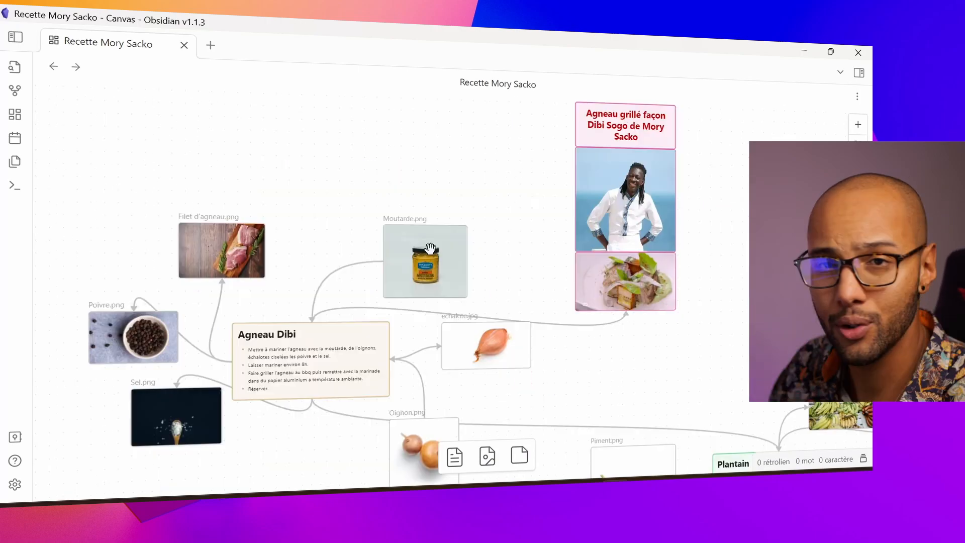
Select the Agneau Dibi and Plantain Ecrasées cards with their ingredient pictures and move the two groups apart.
scroll(583, 300, "down", 5)
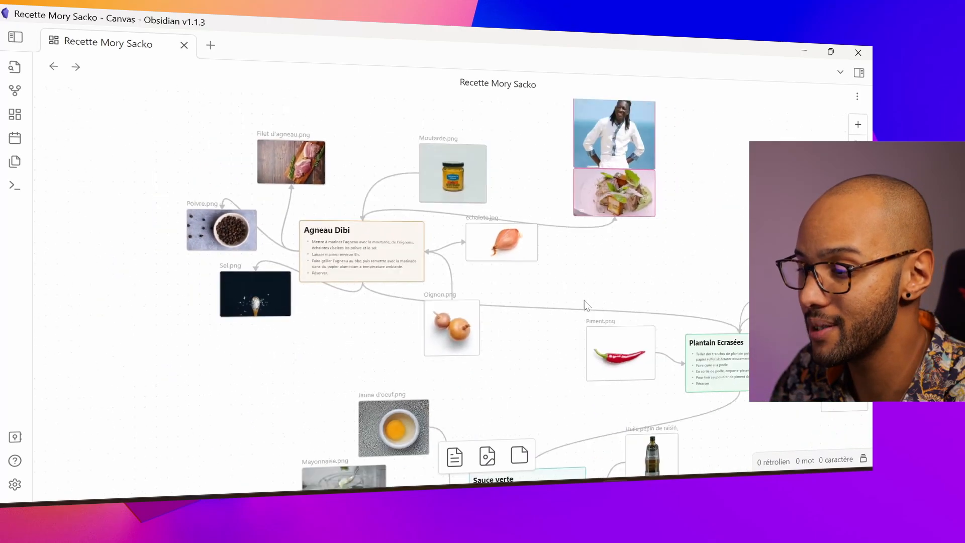
left_click_drag(228, 126, 513, 358)
left_click_drag(407, 253, 293, 248)
left_click_drag(682, 262, 711, 334)
left_click_drag(469, 272, 675, 346)
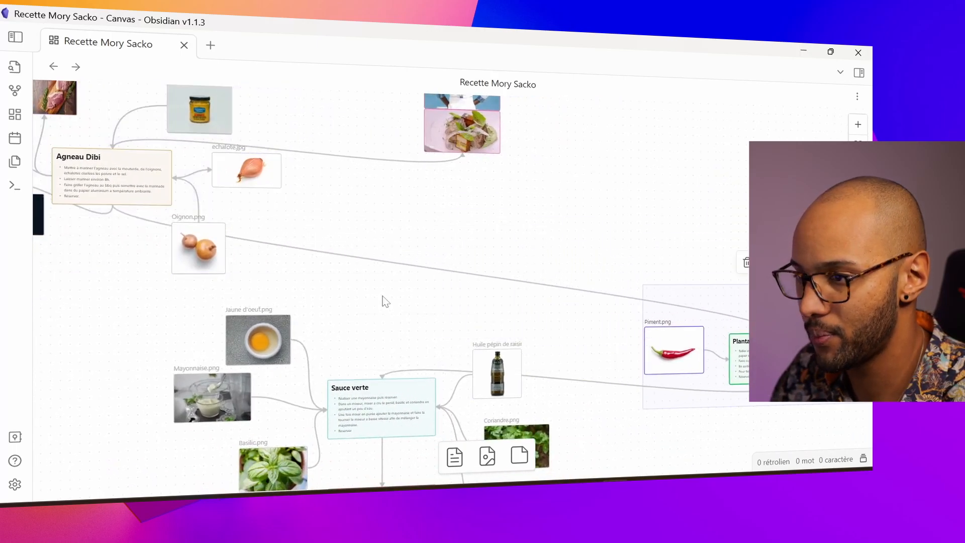
Move the Agneau Dibi card and its ingredient pictures together so they sit centred below the dish photo.
left_click_drag(266, 159, 381, 258)
left_click_drag(412, 363, 90, 192)
left_click_drag(167, 205, 502, 284)
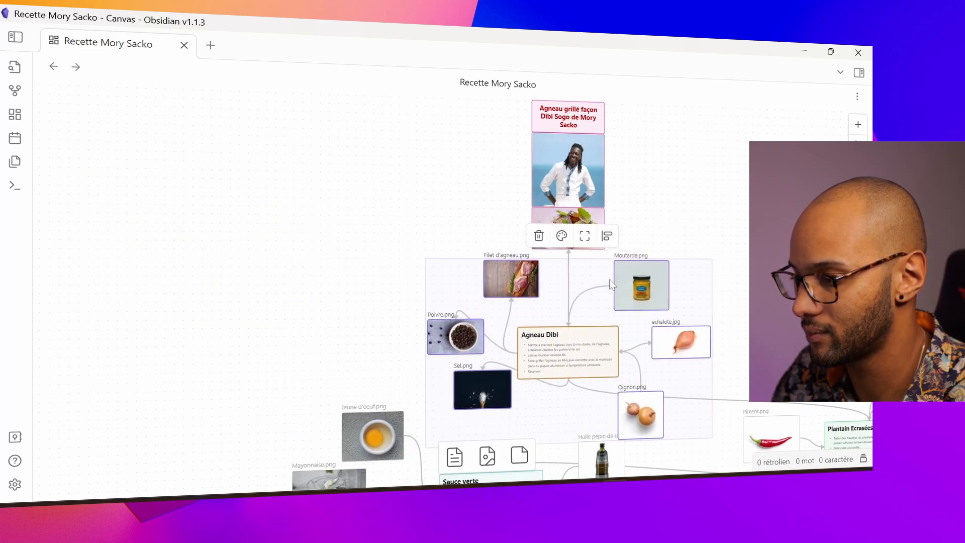
Line up the Plantain Ecrasées and Sauce verte groups in one column between the Agneau Dibi group and the Dressage card.
scroll(698, 316, "down", 5)
left_click_drag(656, 410, 334, 119)
left_click_drag(385, 145, 455, 350)
left_click_drag(609, 229, 448, 338)
left_click_drag(483, 330, 747, 157)
left_click_drag(674, 187, 336, 262)
left_click_drag(325, 383, 469, 265)
left_click_drag(459, 338, 465, 313)
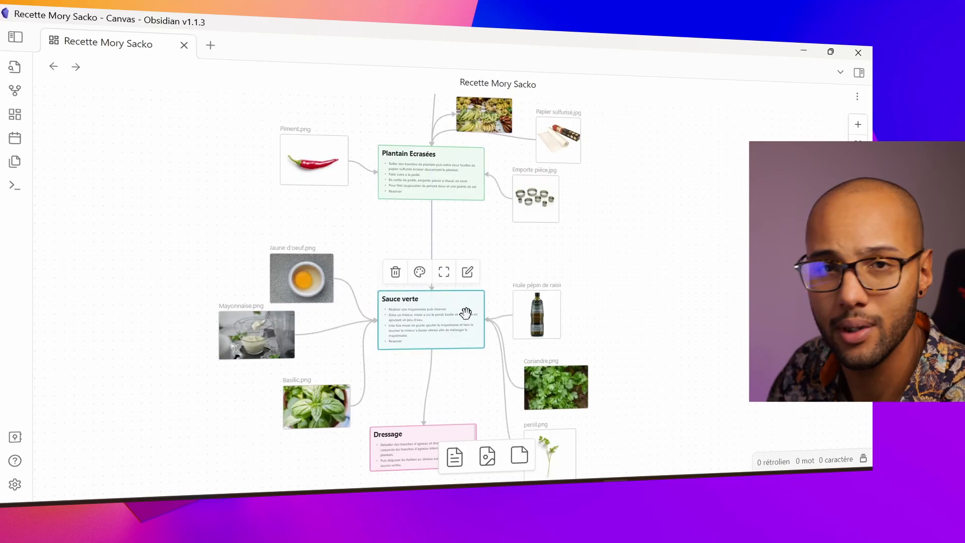
Show the vault's file list and add the "Agneau grillé" note to the canvas beside the recipe title and chef photo.
scroll(552, 289, "down", 3)
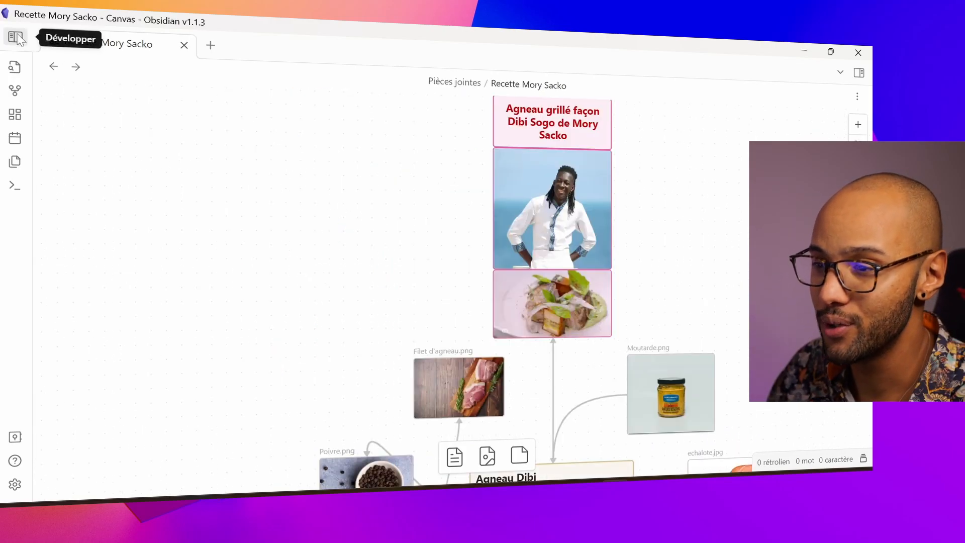
left_click(15, 37)
left_click_drag(58, 135, 381, 132)
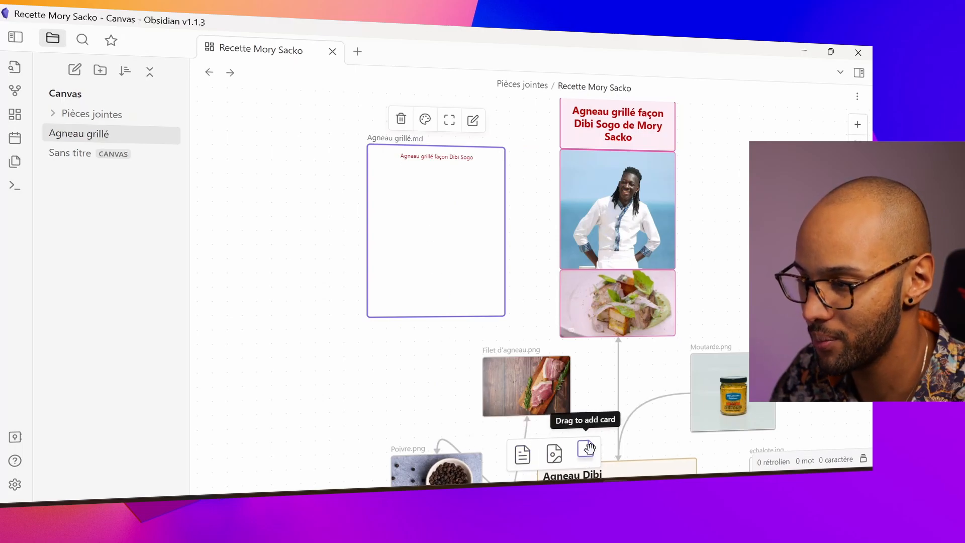
Move the Moutarde picture slightly higher beside the arrow to the Agneau Dibi card.
scroll(575, 355, "up", 3)
left_click_drag(571, 355, 570, 314)
scroll(540, 308, "down", 3)
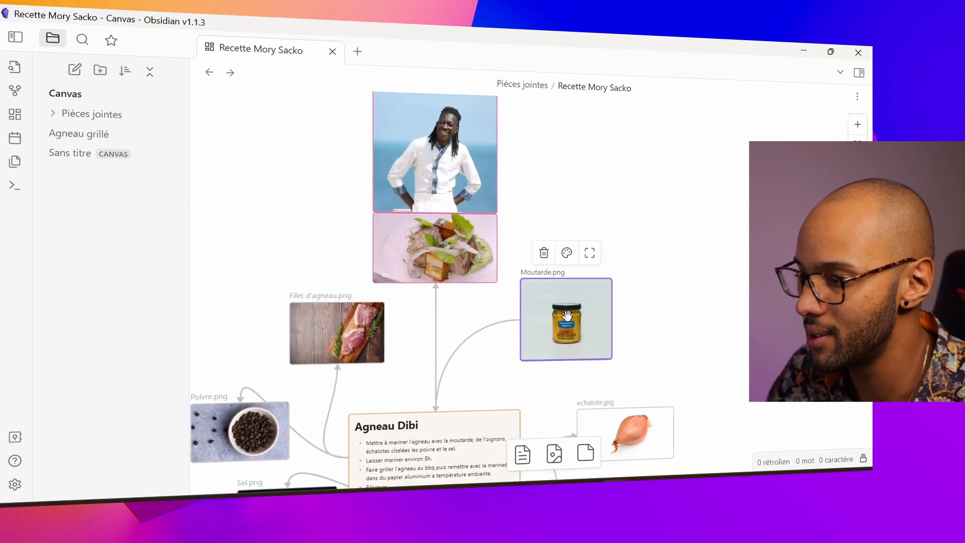
Look over the whole recipe canvas from far out and explore the empty space around it.
scroll(737, 205, "up", 3)
scroll(651, 263, "down", 6)
scroll(639, 270, "down", 1)
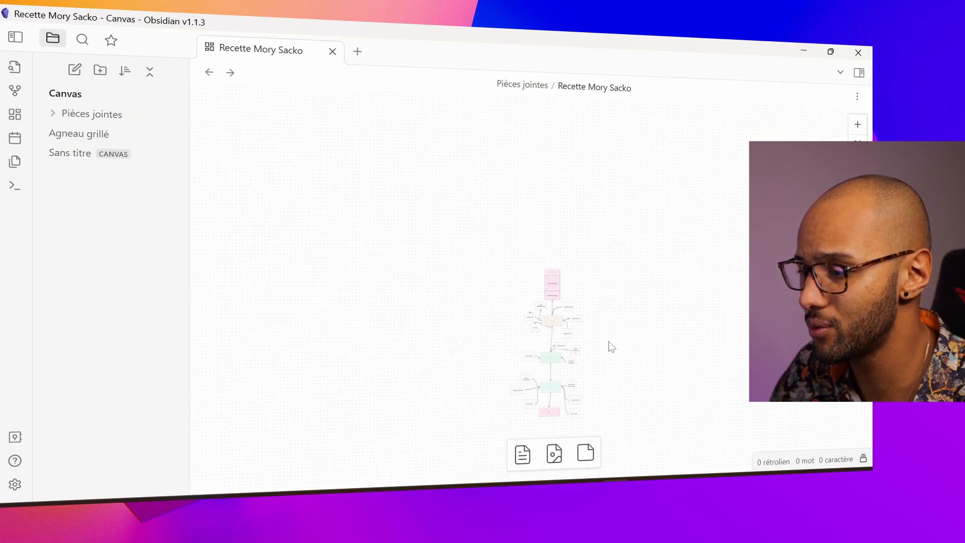
left_click_drag(610, 346, 635, 260)
left_click_drag(385, 226, 724, 288)
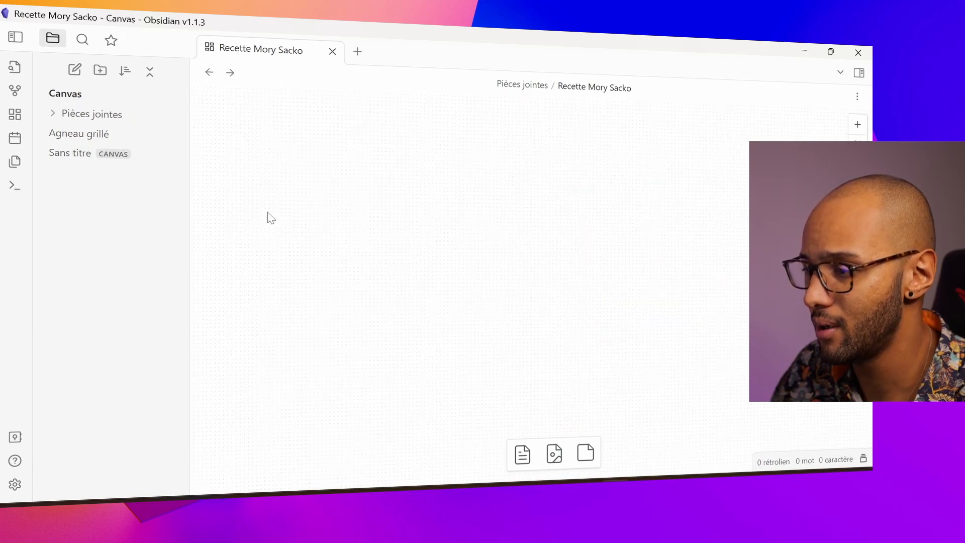
left_click_drag(303, 228, 279, 225)
left_click_drag(662, 280, 348, 233)
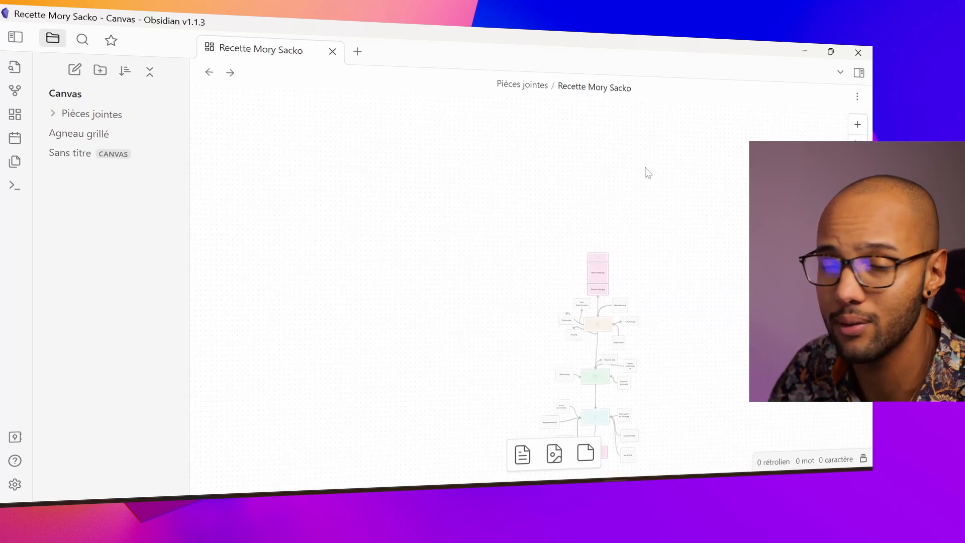